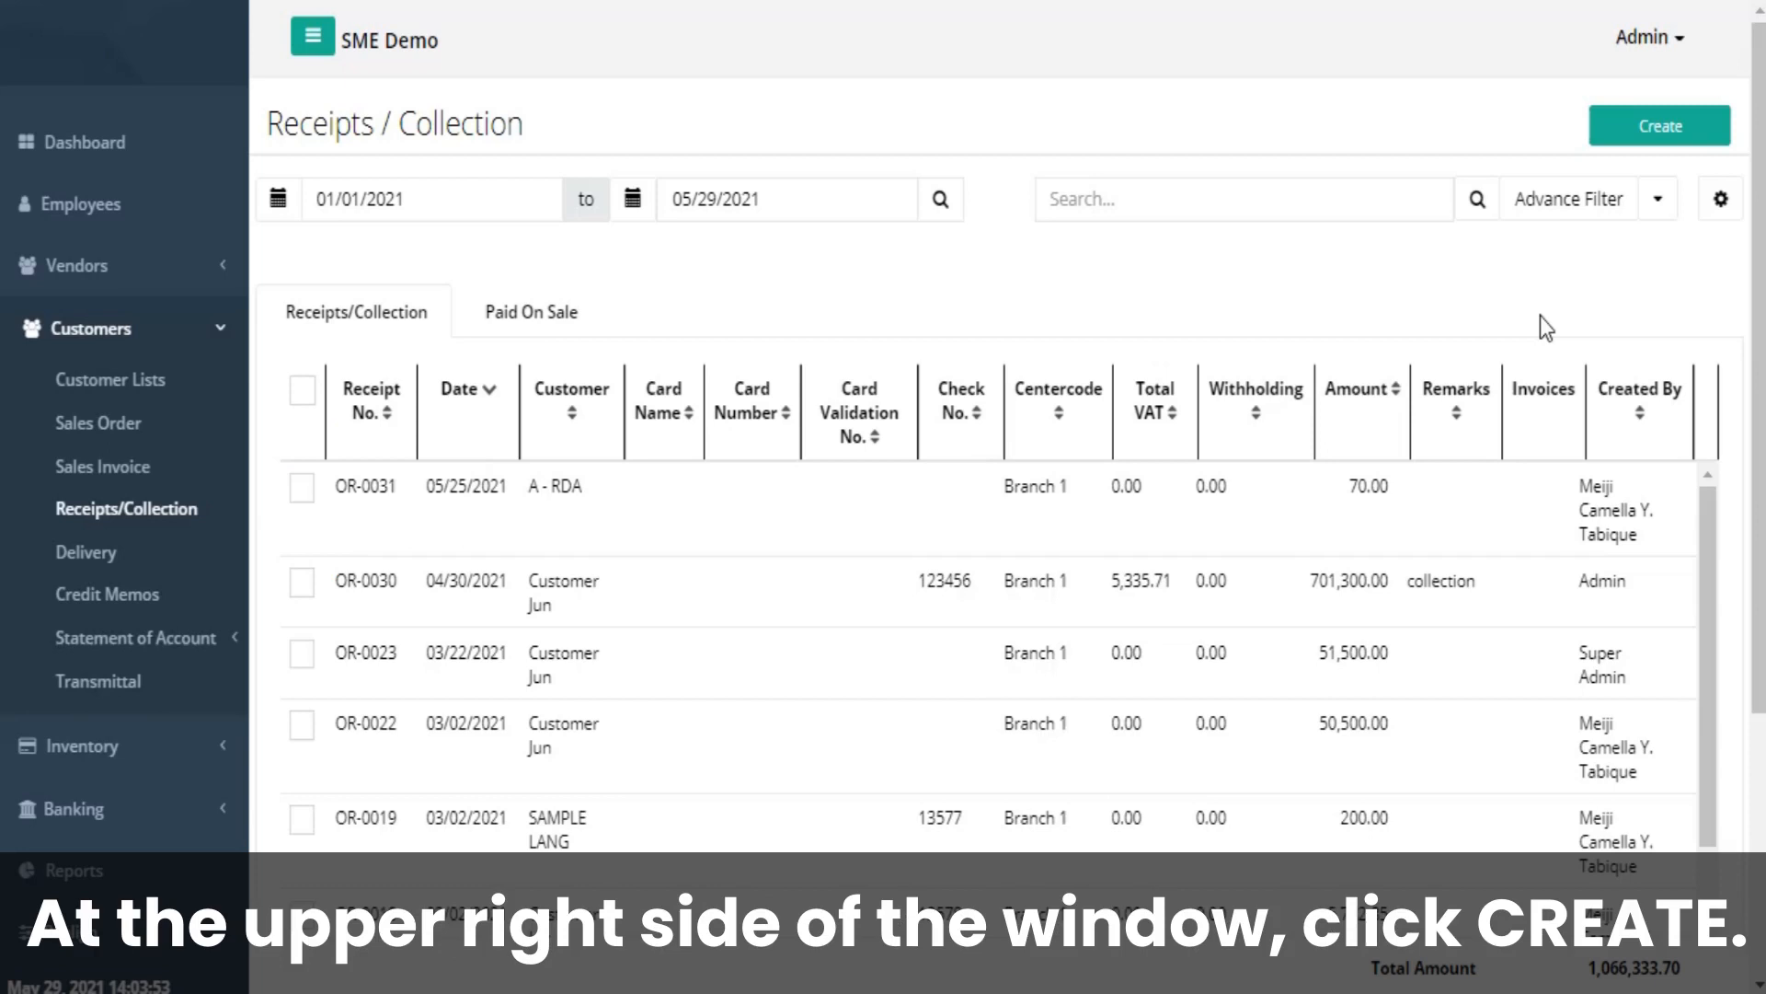
Create a new receipt and choose the OR series for its receipt number.
left_click(1696, 134)
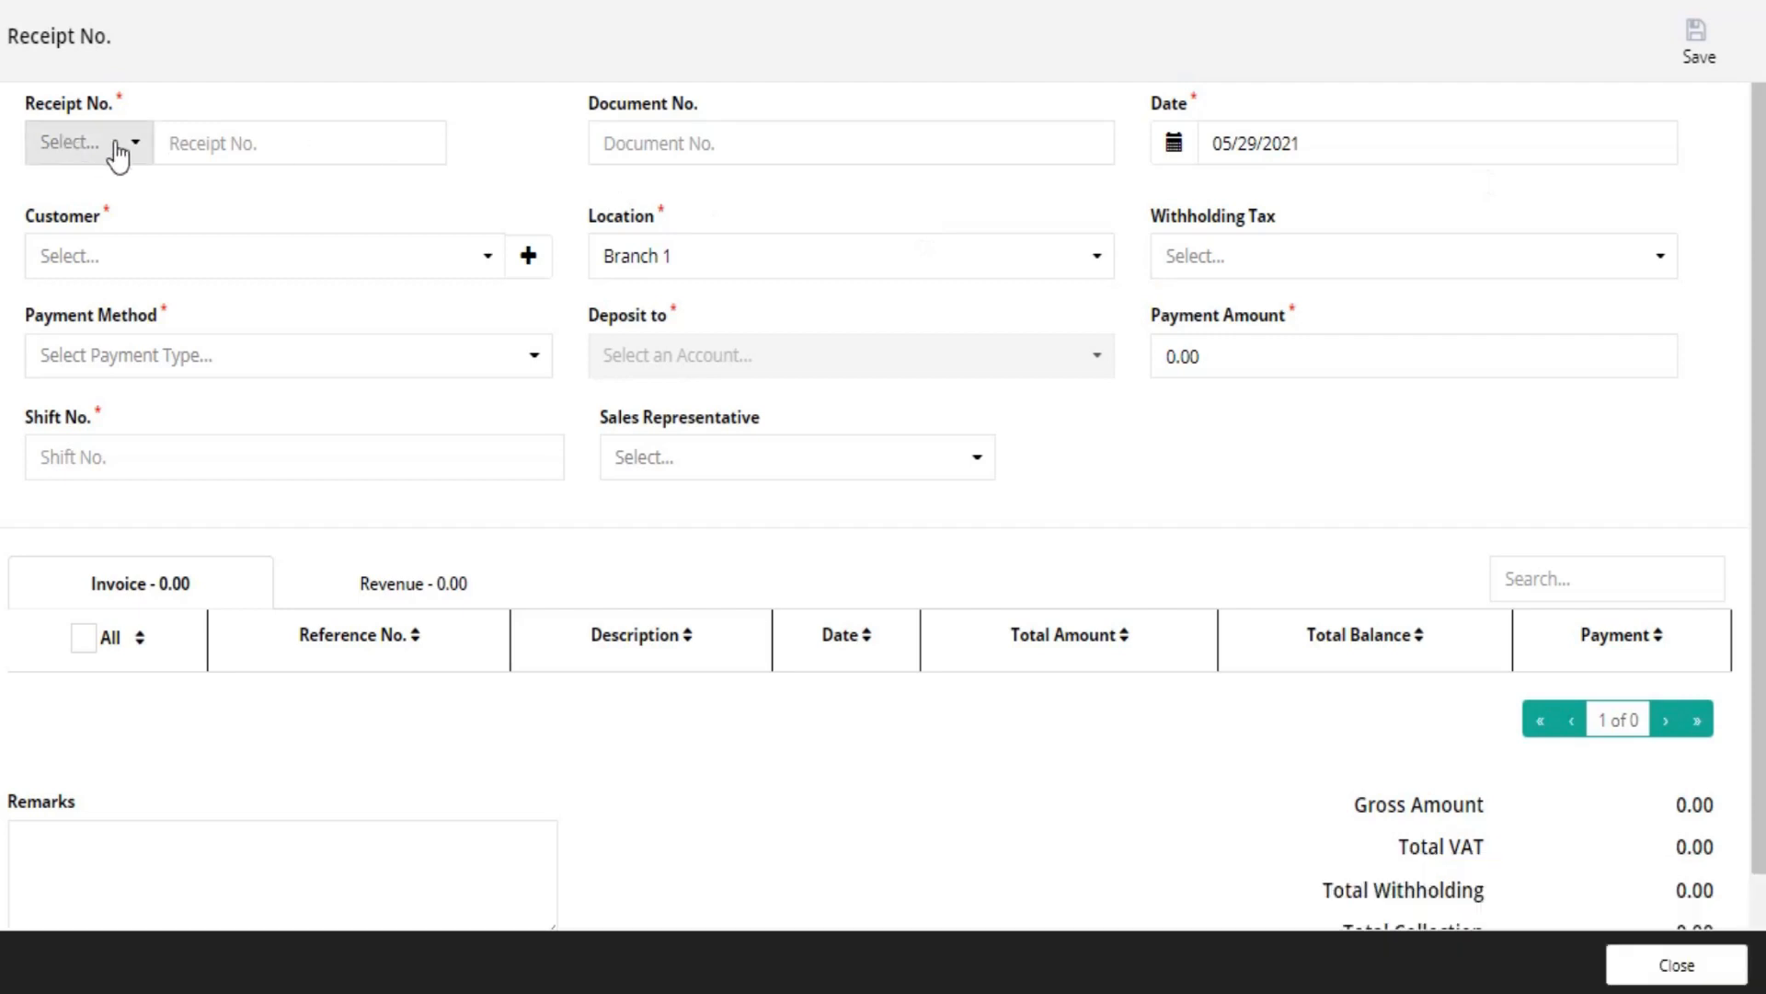
left_click(118, 150)
left_click(109, 190)
left_click(301, 146)
Set the receipt's document number to 01230 and its date to 05/29/2021.
left_click(743, 138)
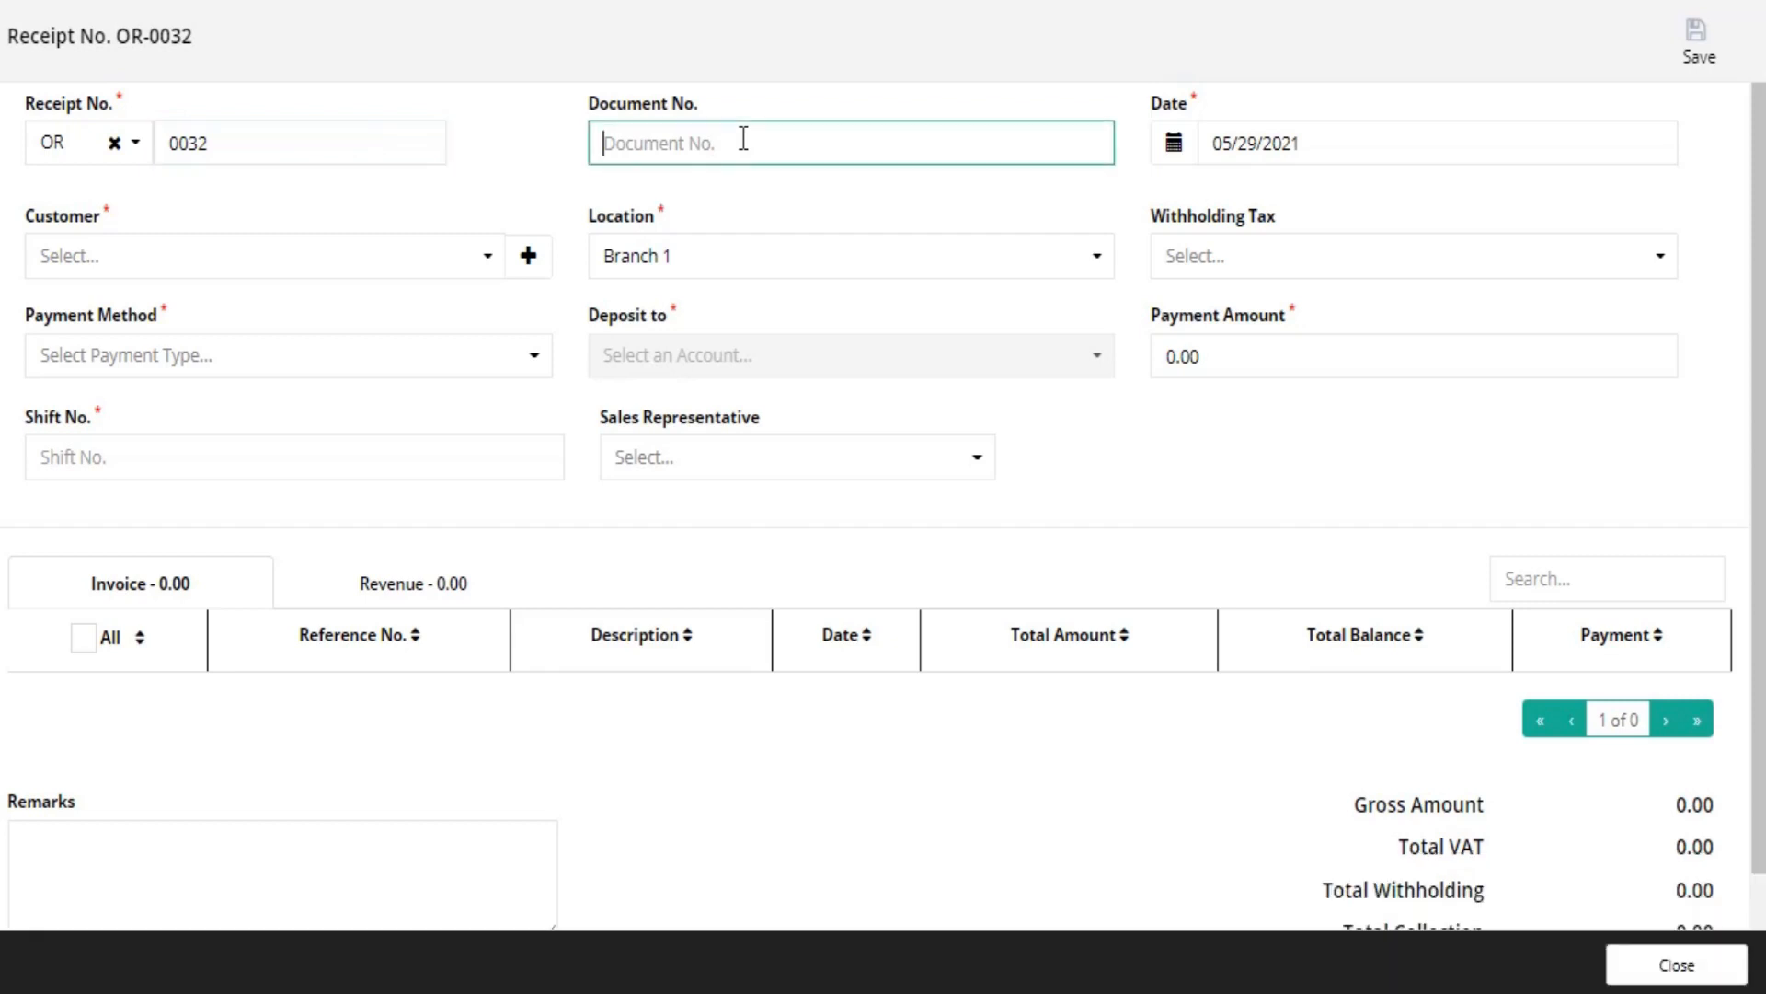
type("01230")
left_click(1184, 158)
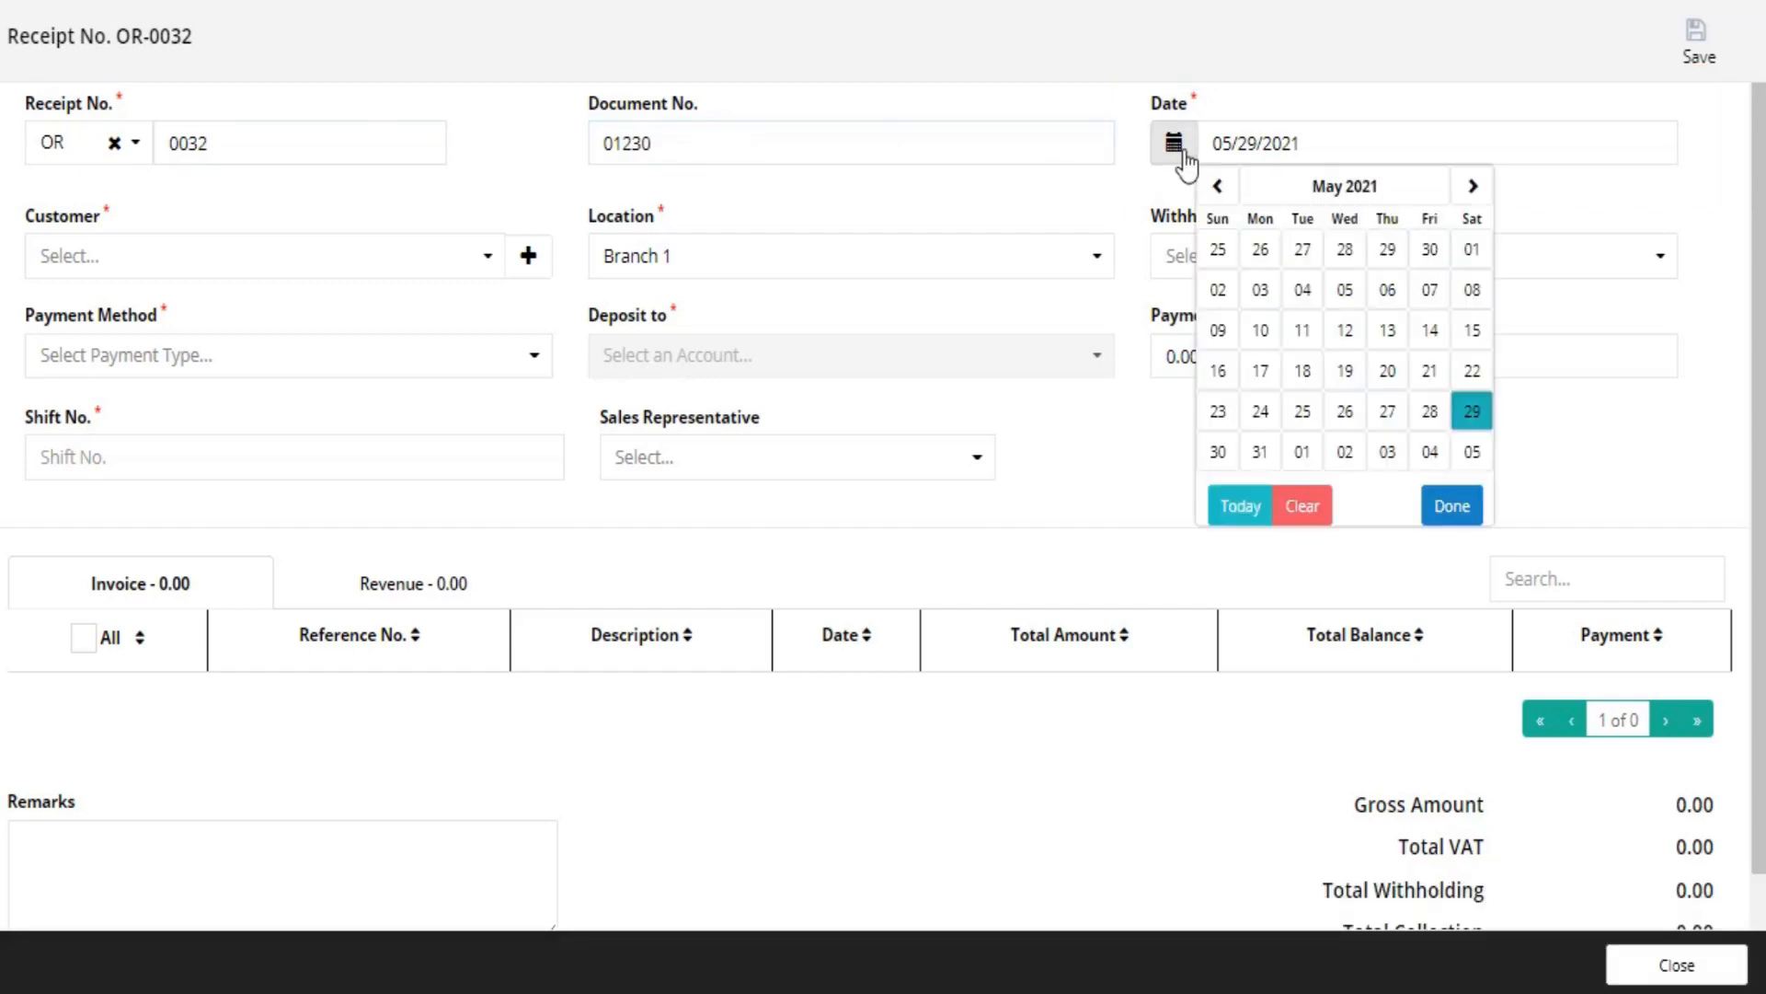
left_click(1462, 410)
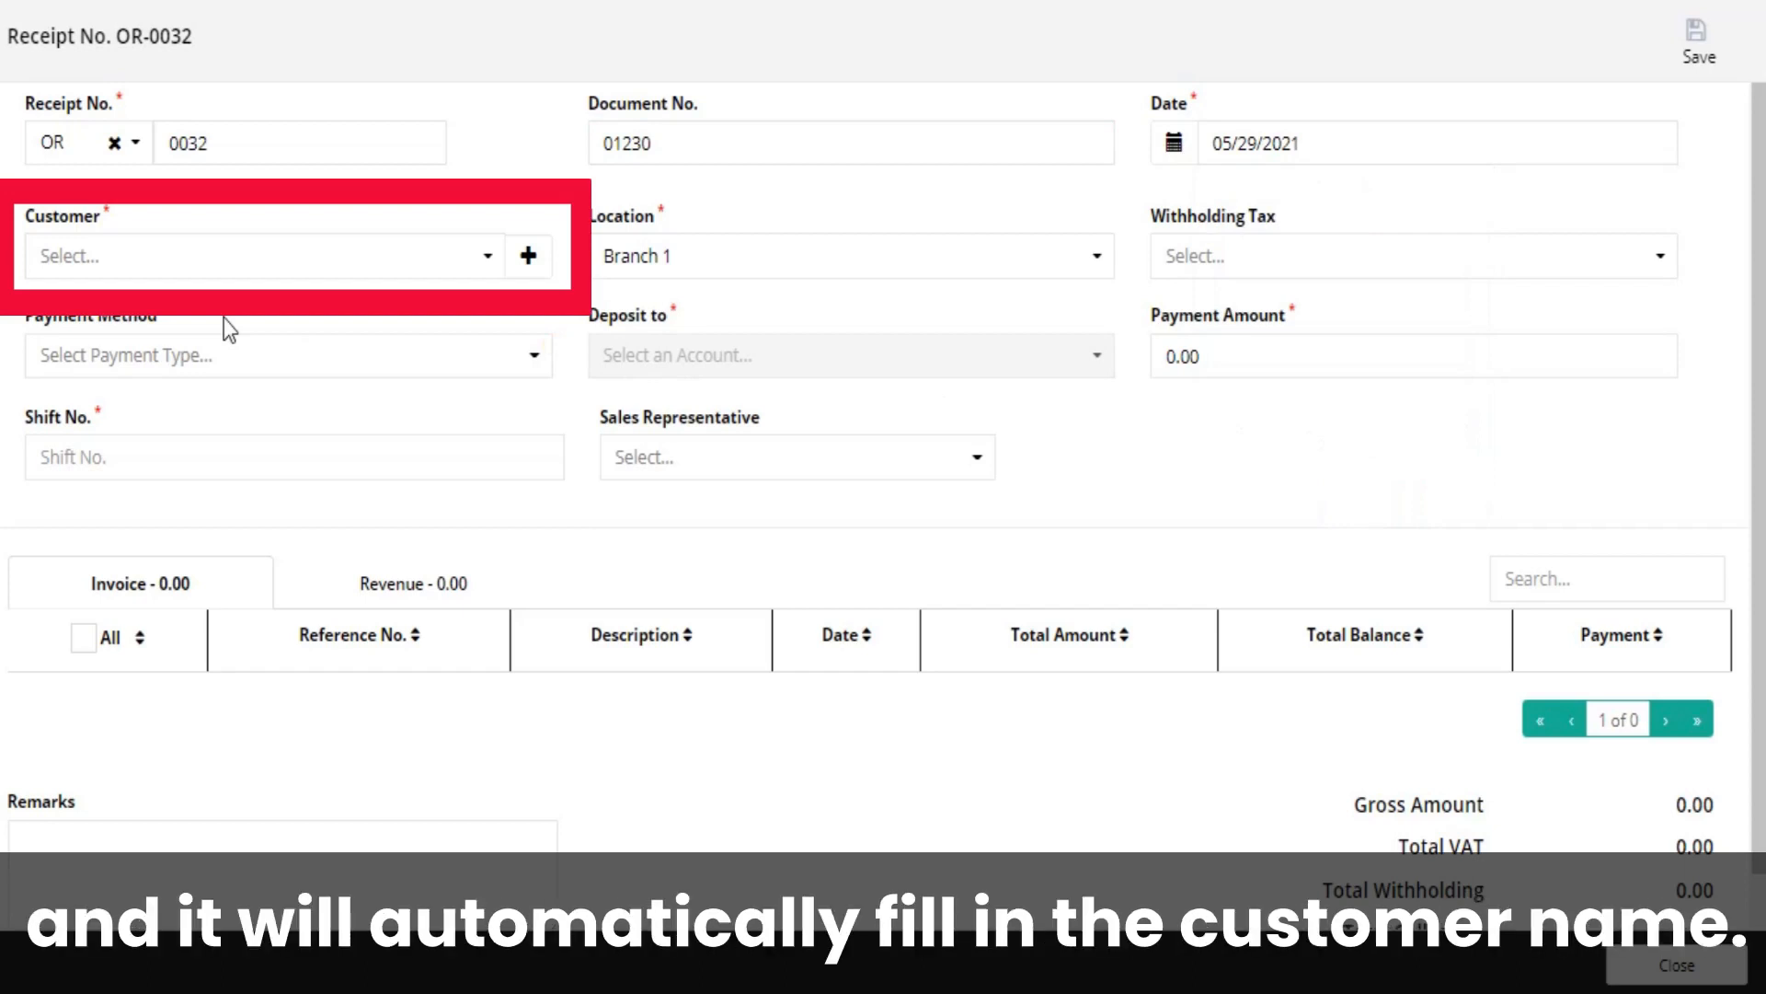
Choose aaaa - ssss as the receipt's customer and Branch 1 as its location.
left_click(129, 267)
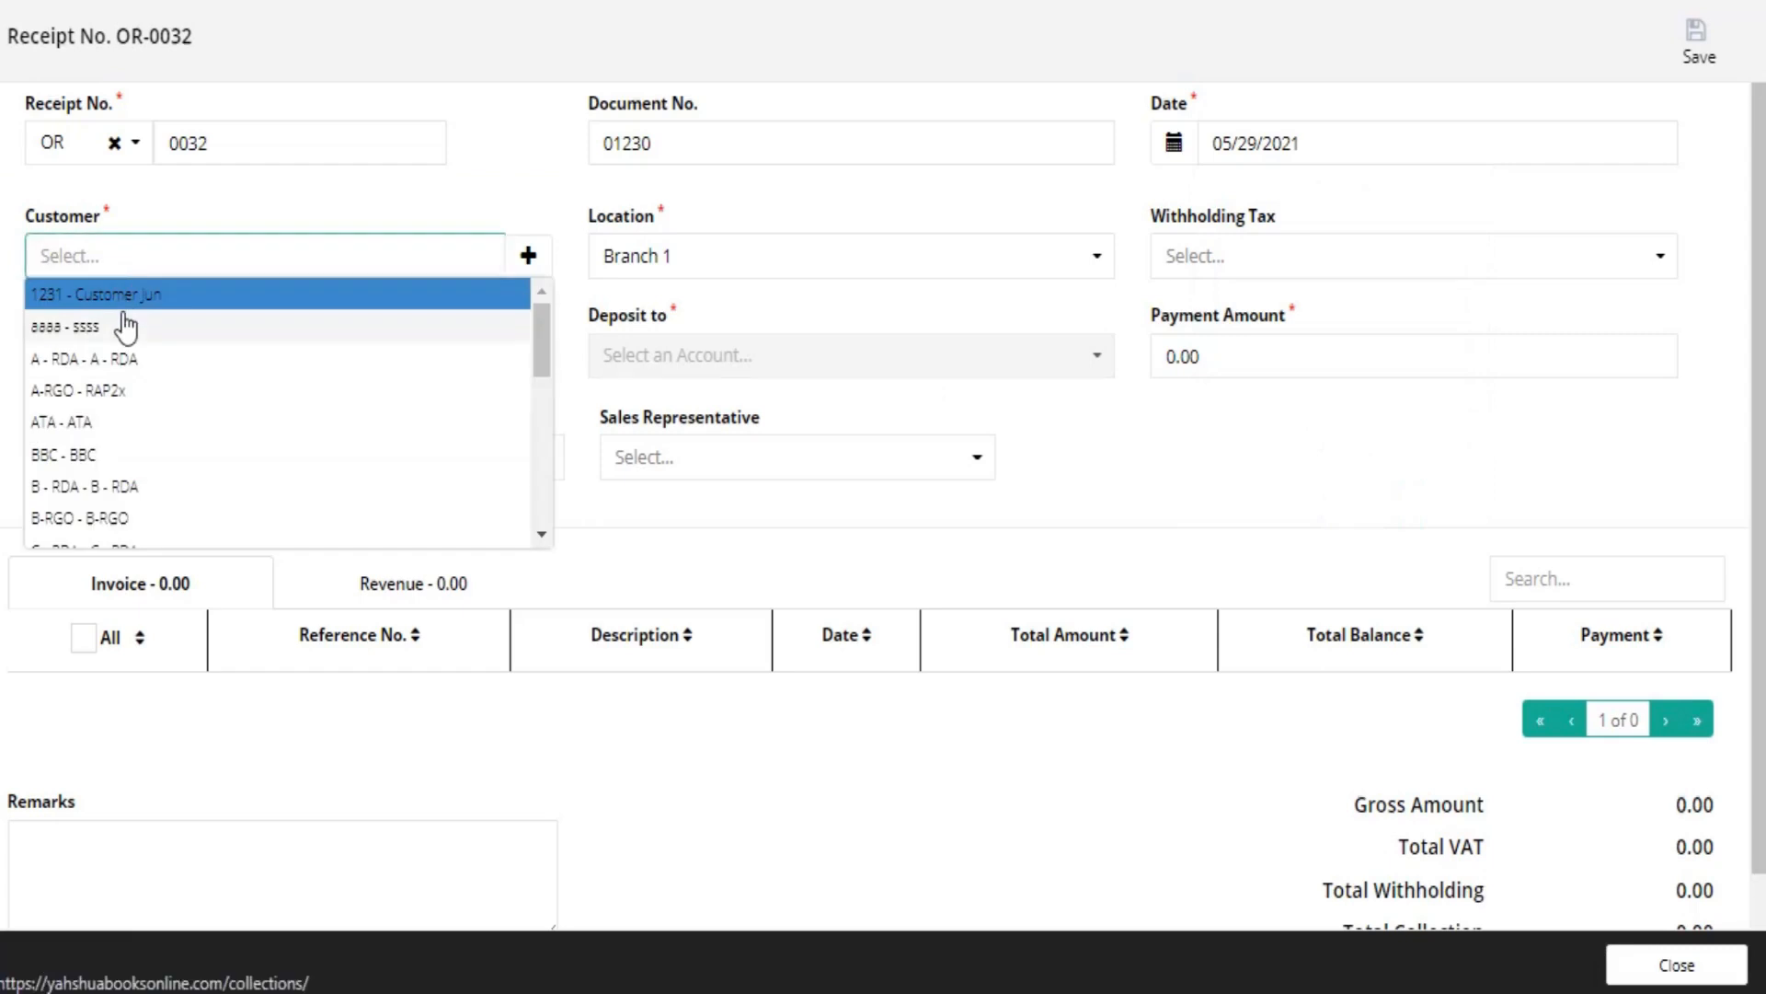
left_click(126, 327)
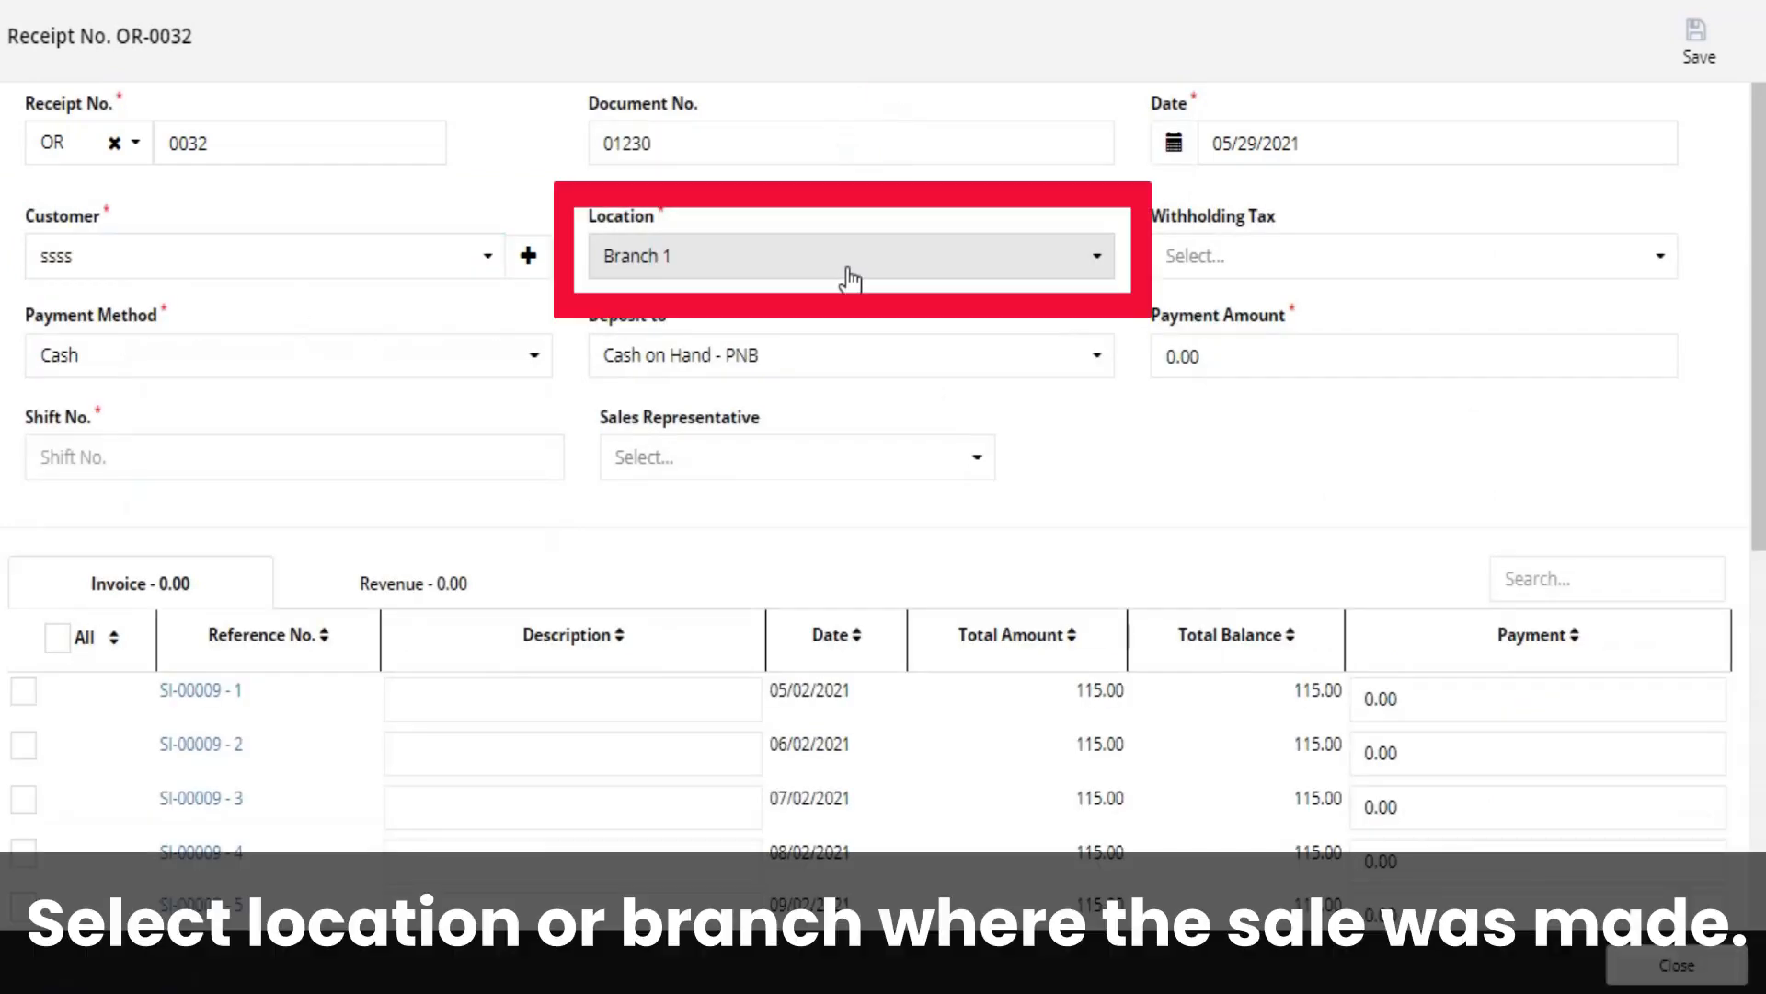
left_click(850, 266)
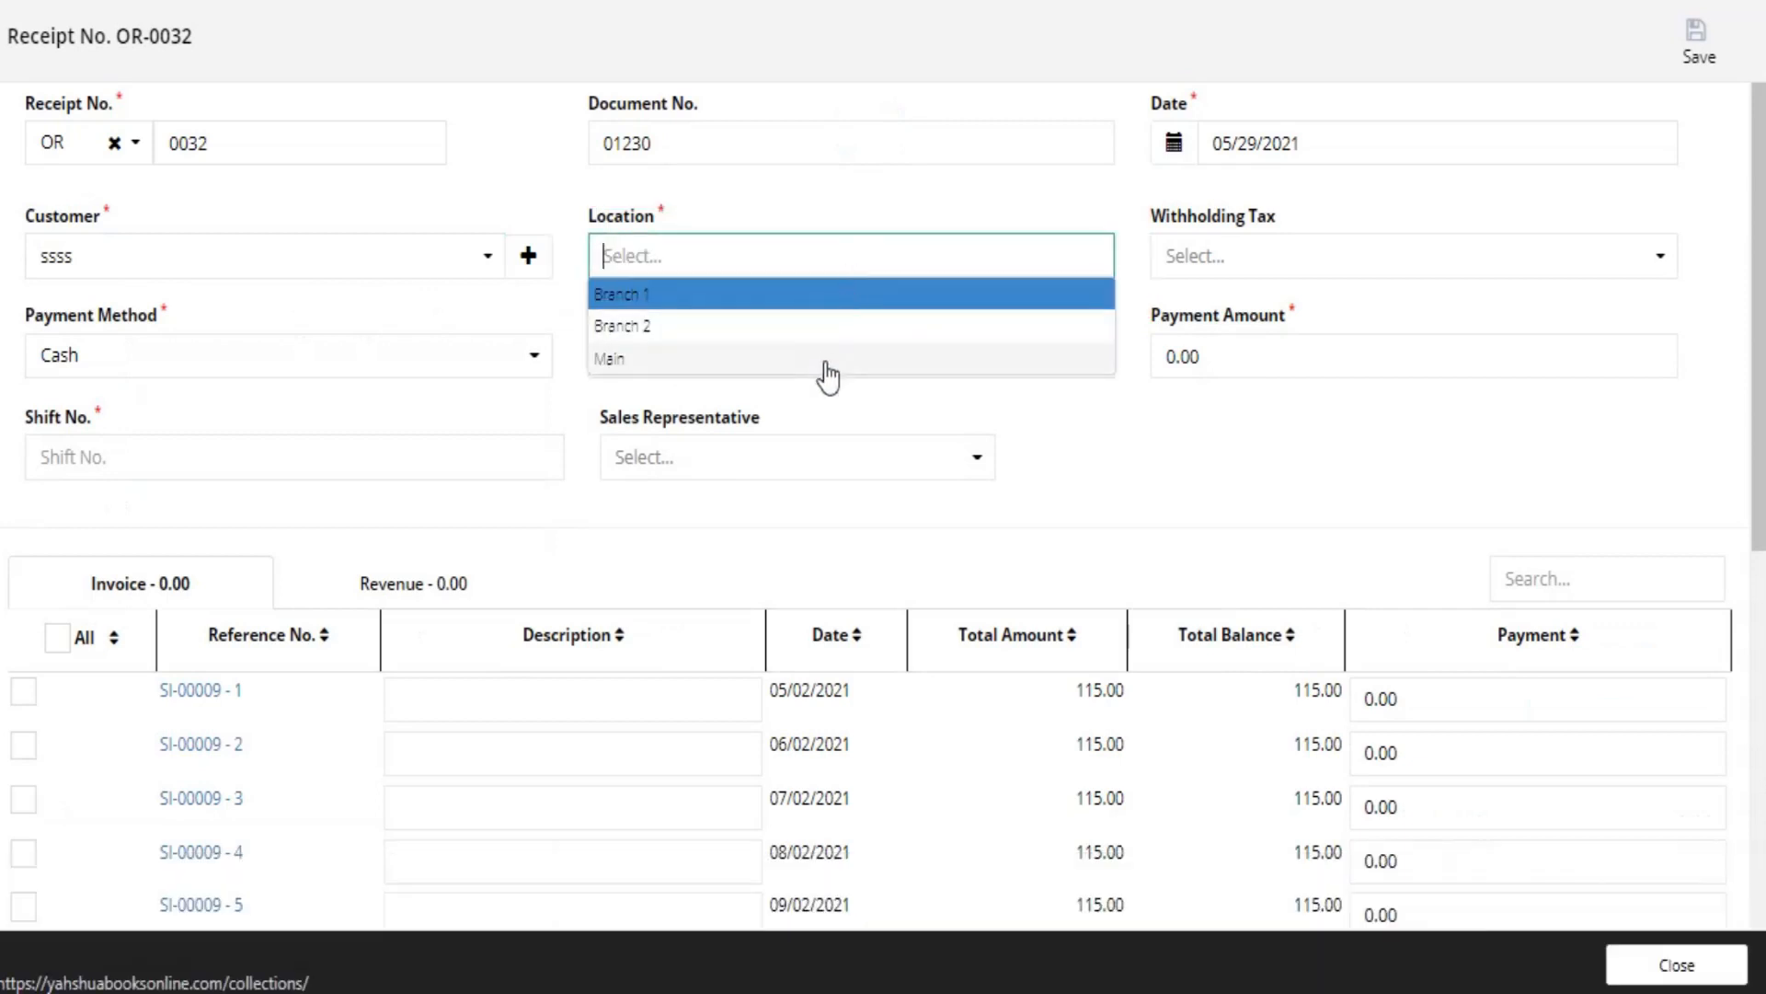
left_click(828, 293)
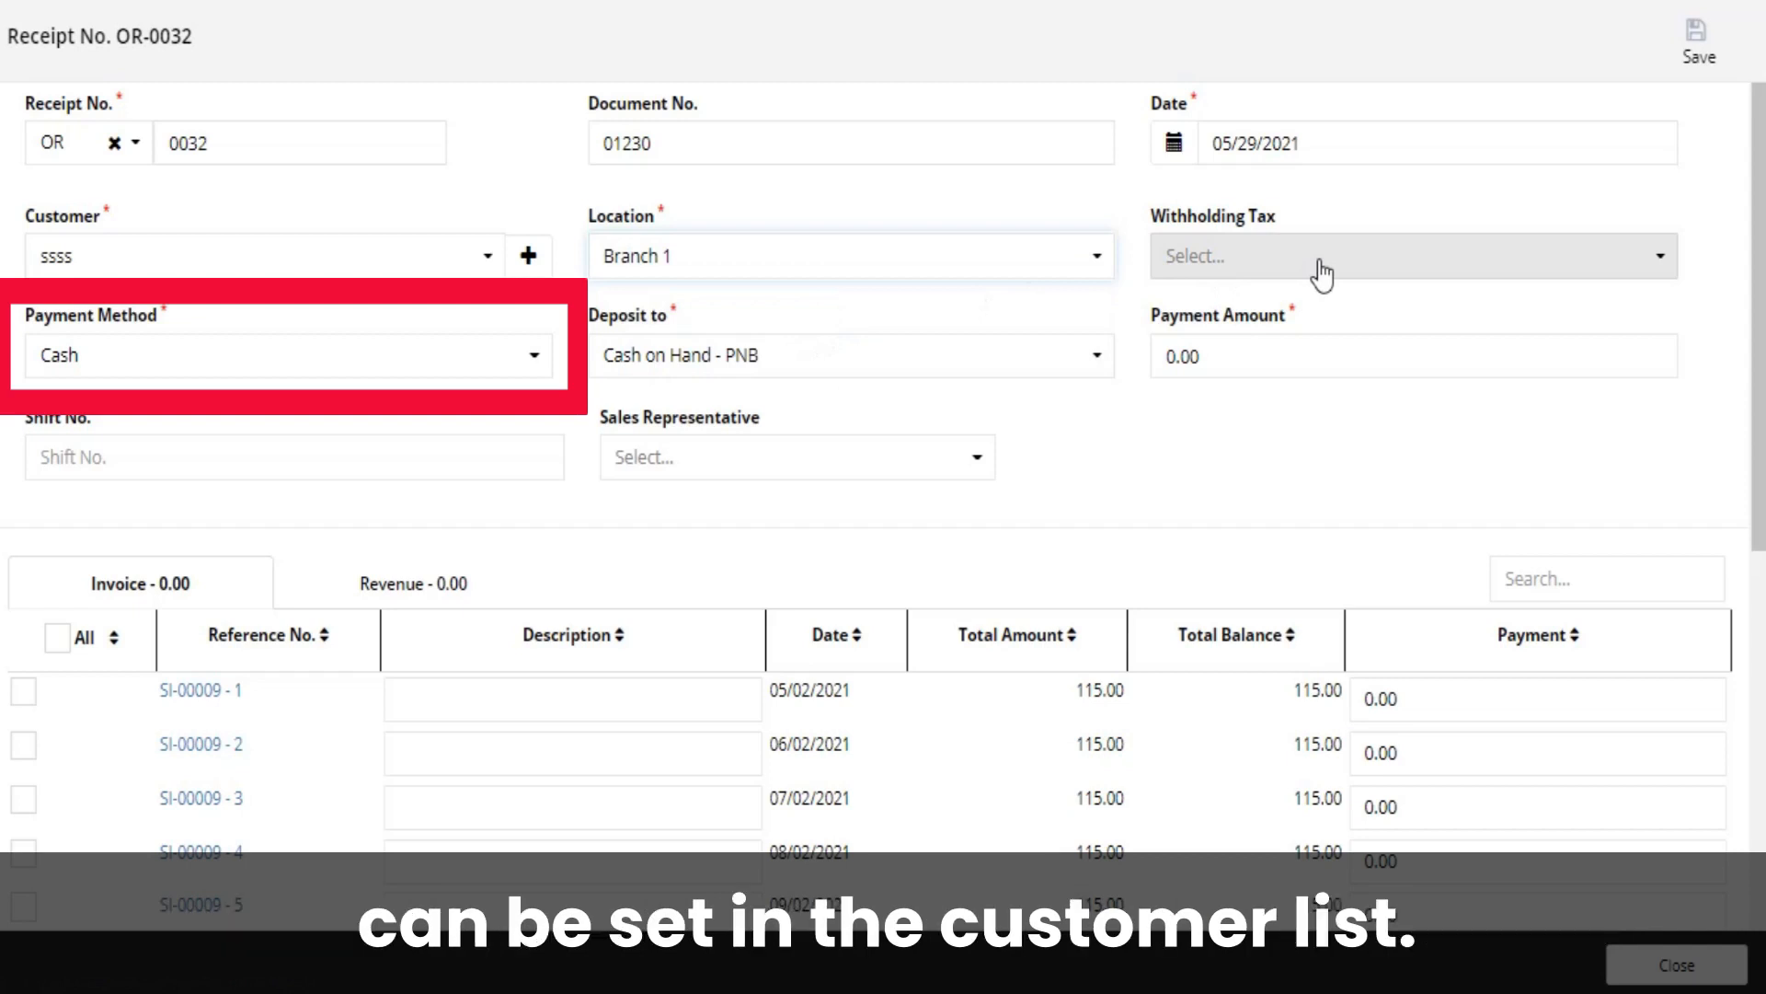
Set the payment method to Check and the deposit account to Cash in Bank - BDO.
left_click(284, 355)
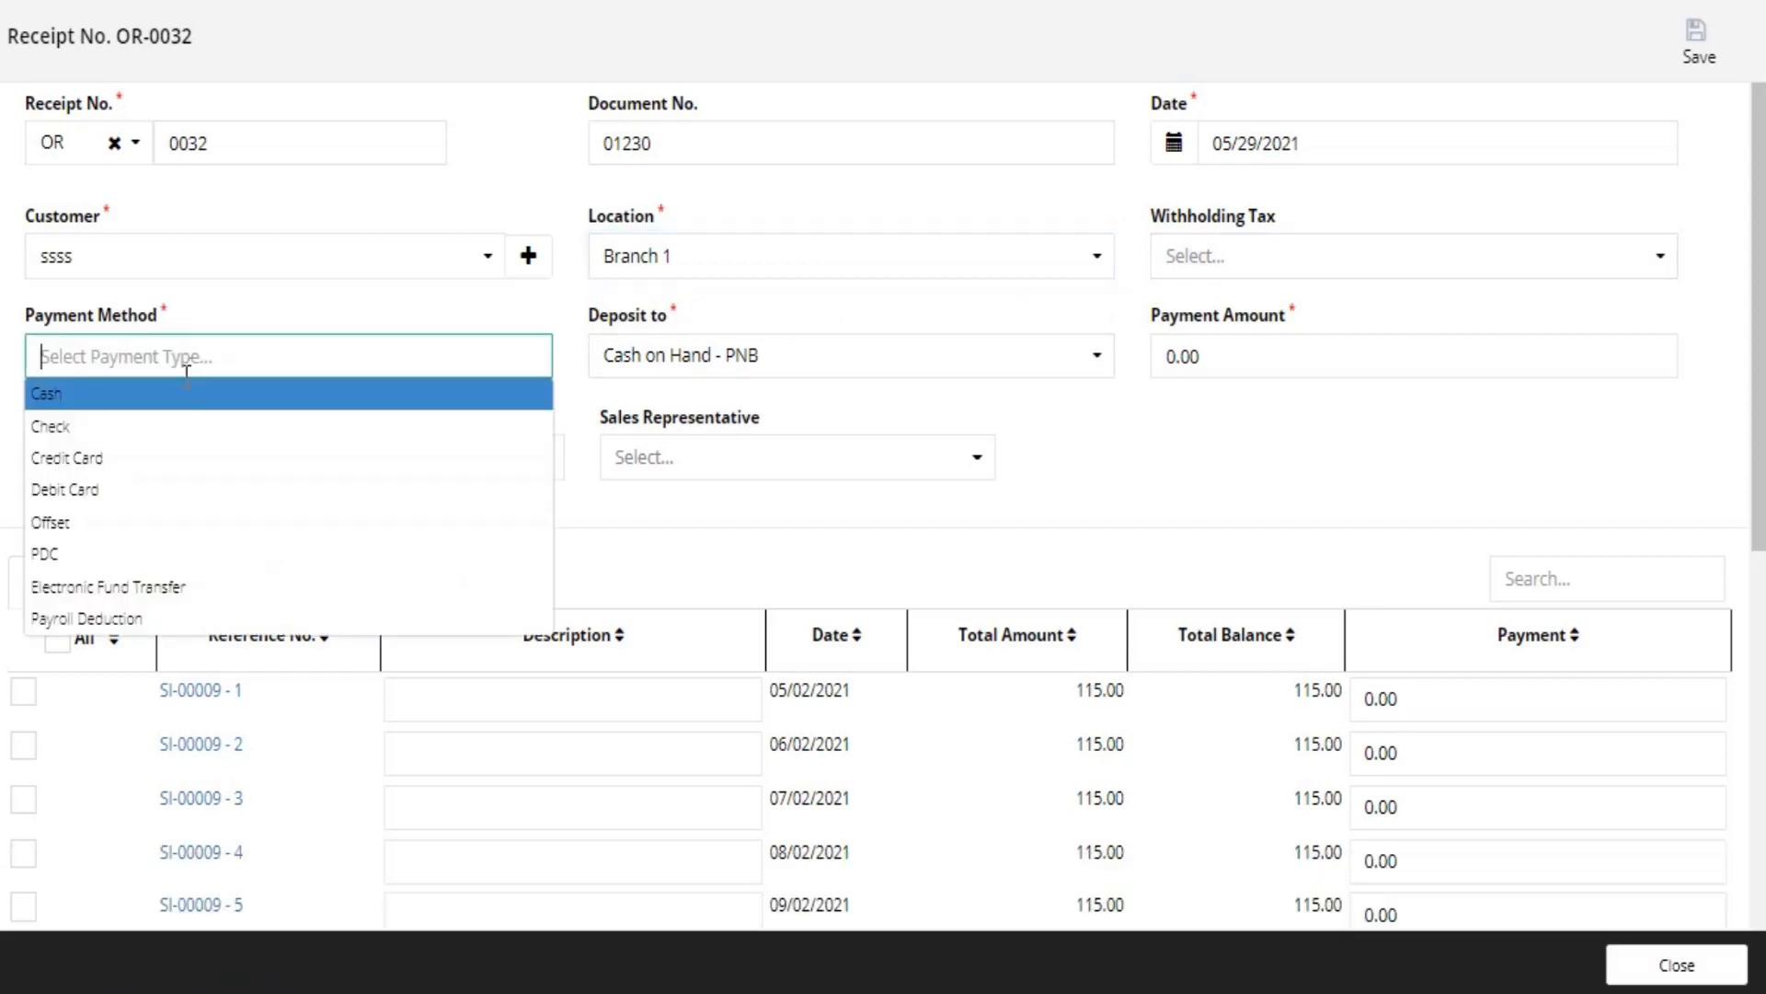
left_click(173, 426)
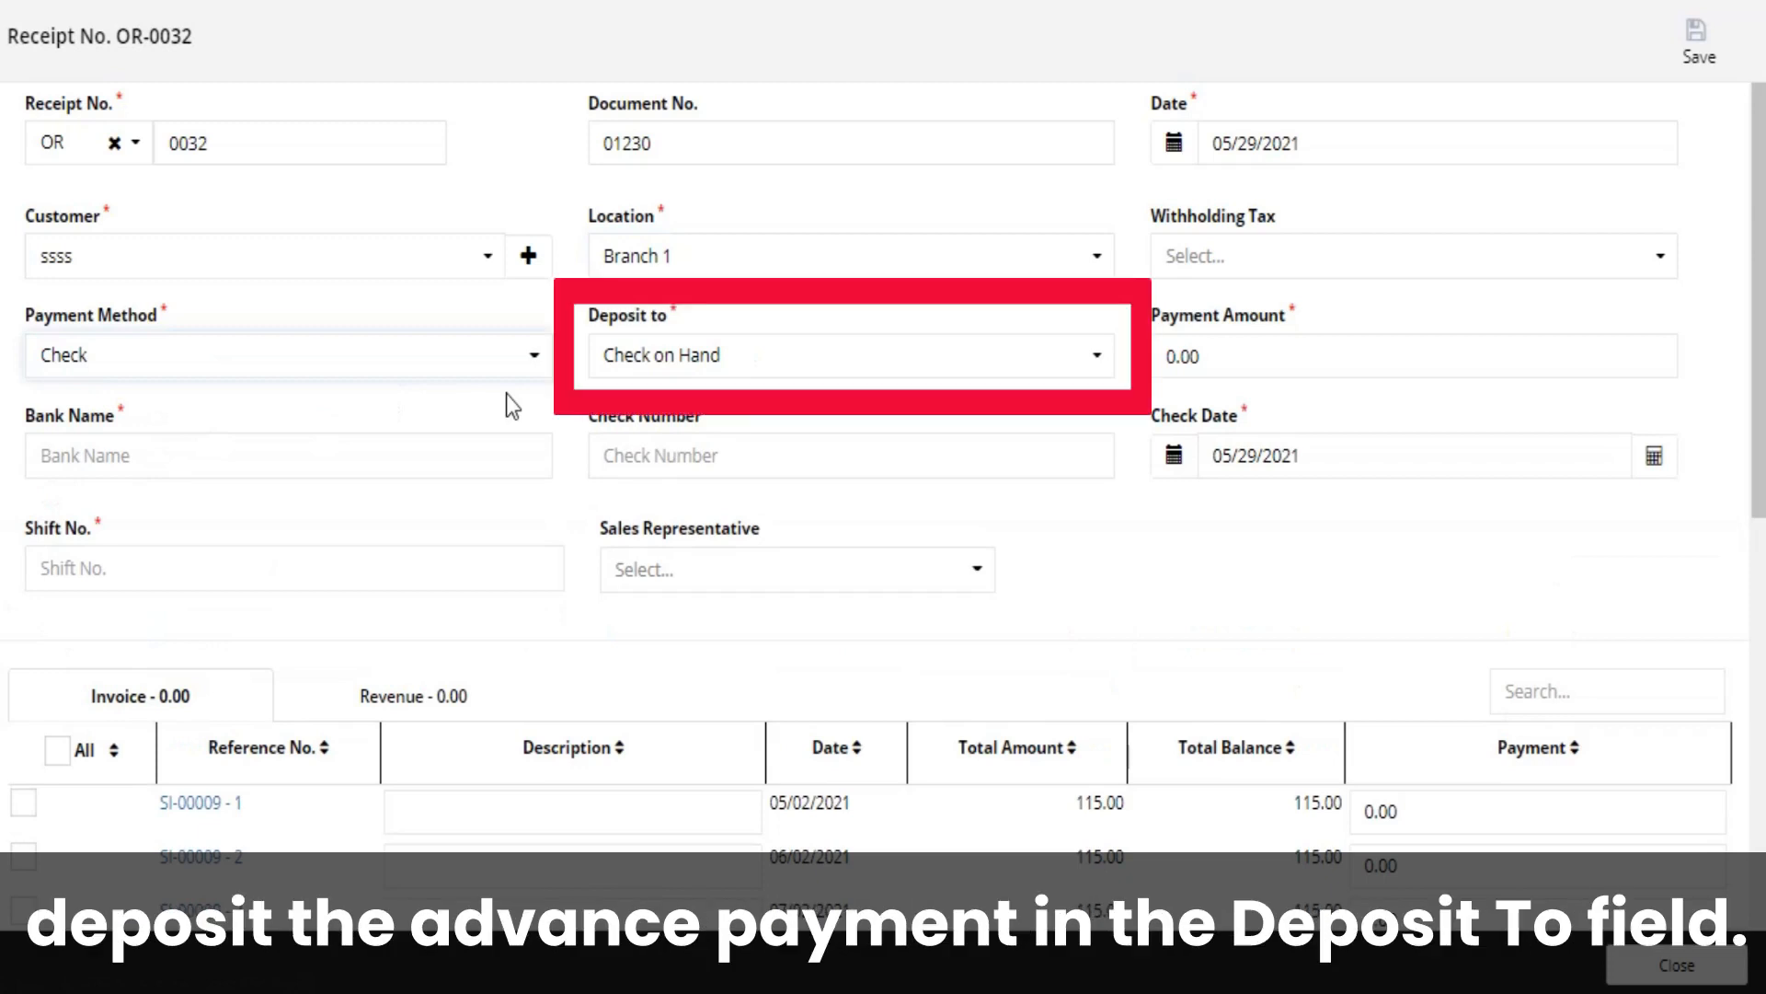
left_click(806, 368)
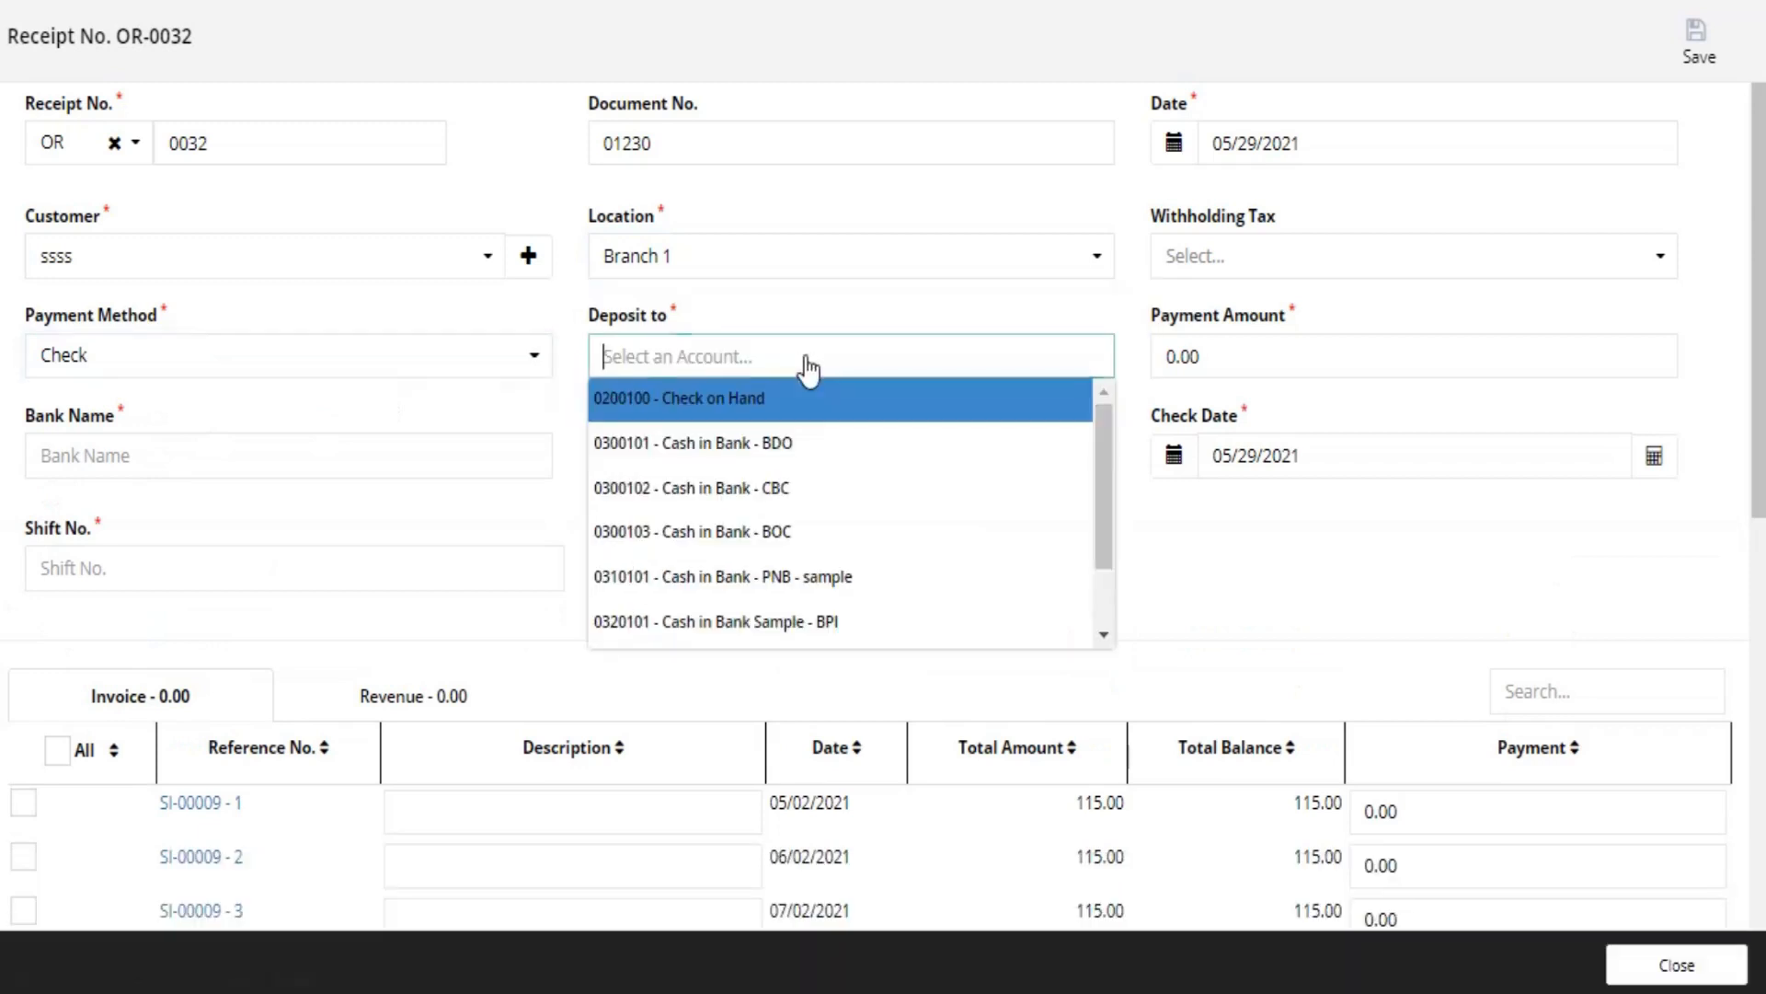
left_click(806, 446)
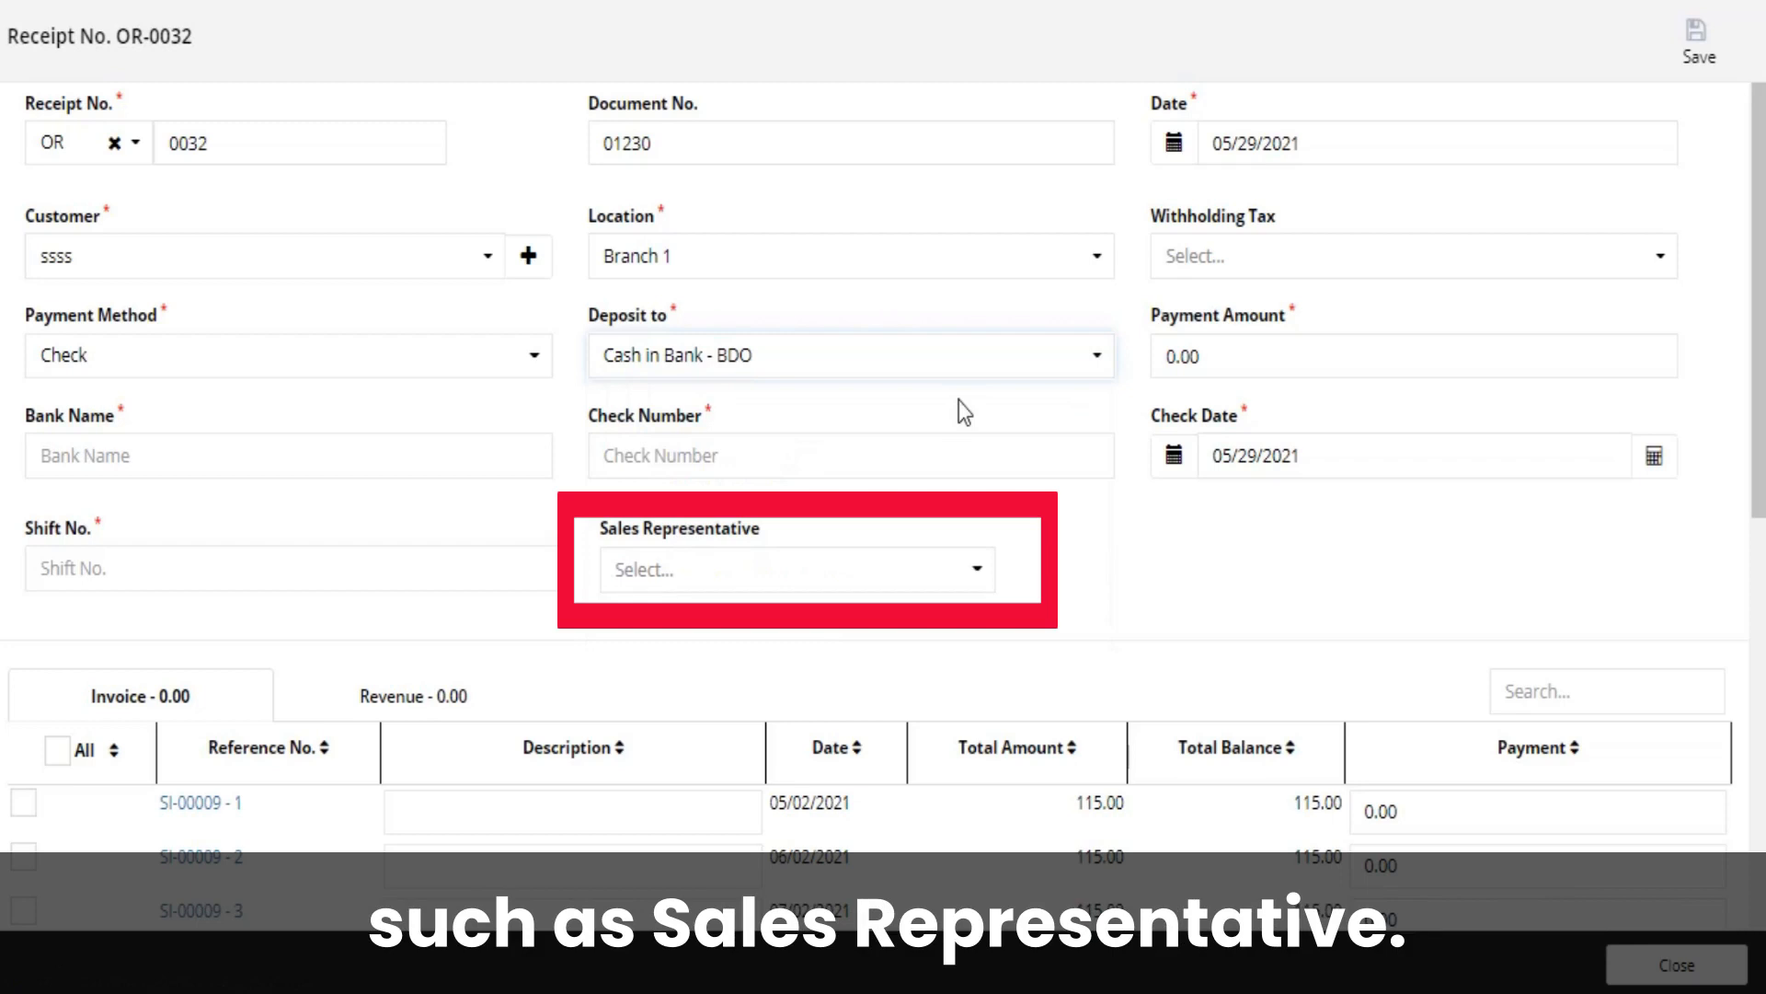
Fill in the check details with bank name BDO, check number 0002365 and check date 05/29/2021.
left_click(394, 457)
type("BDO")
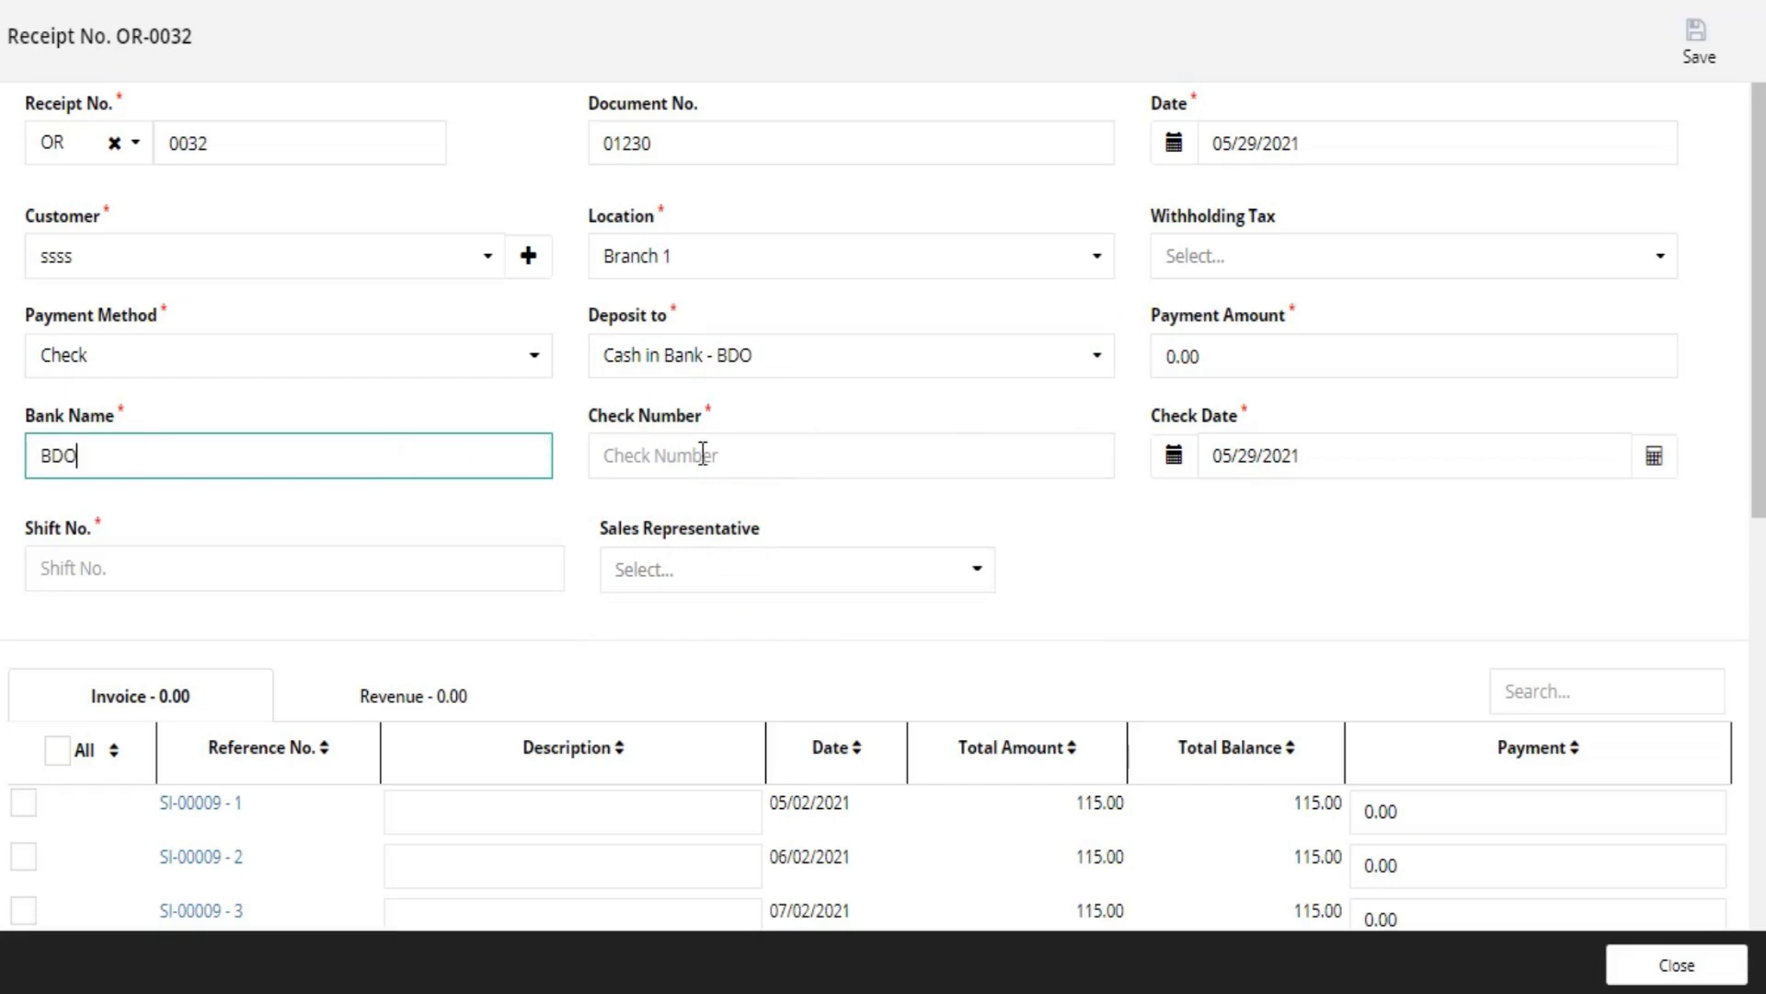
left_click(765, 454)
type("0002365")
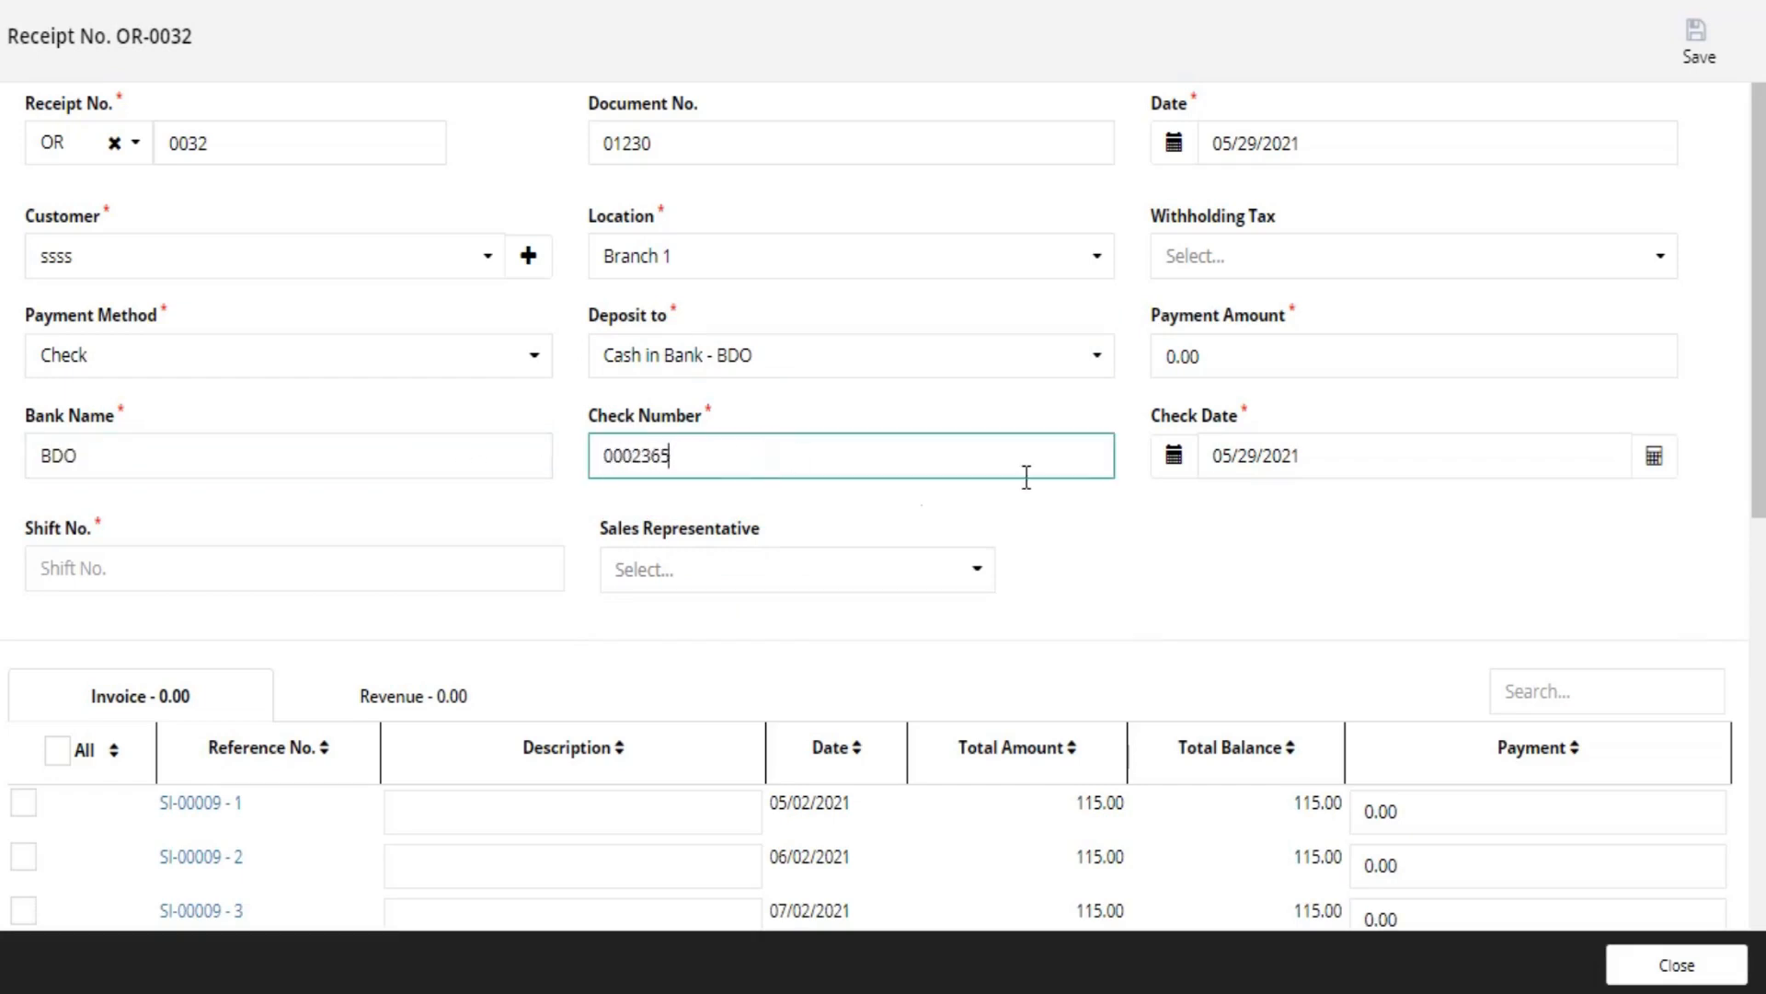
left_click(1196, 474)
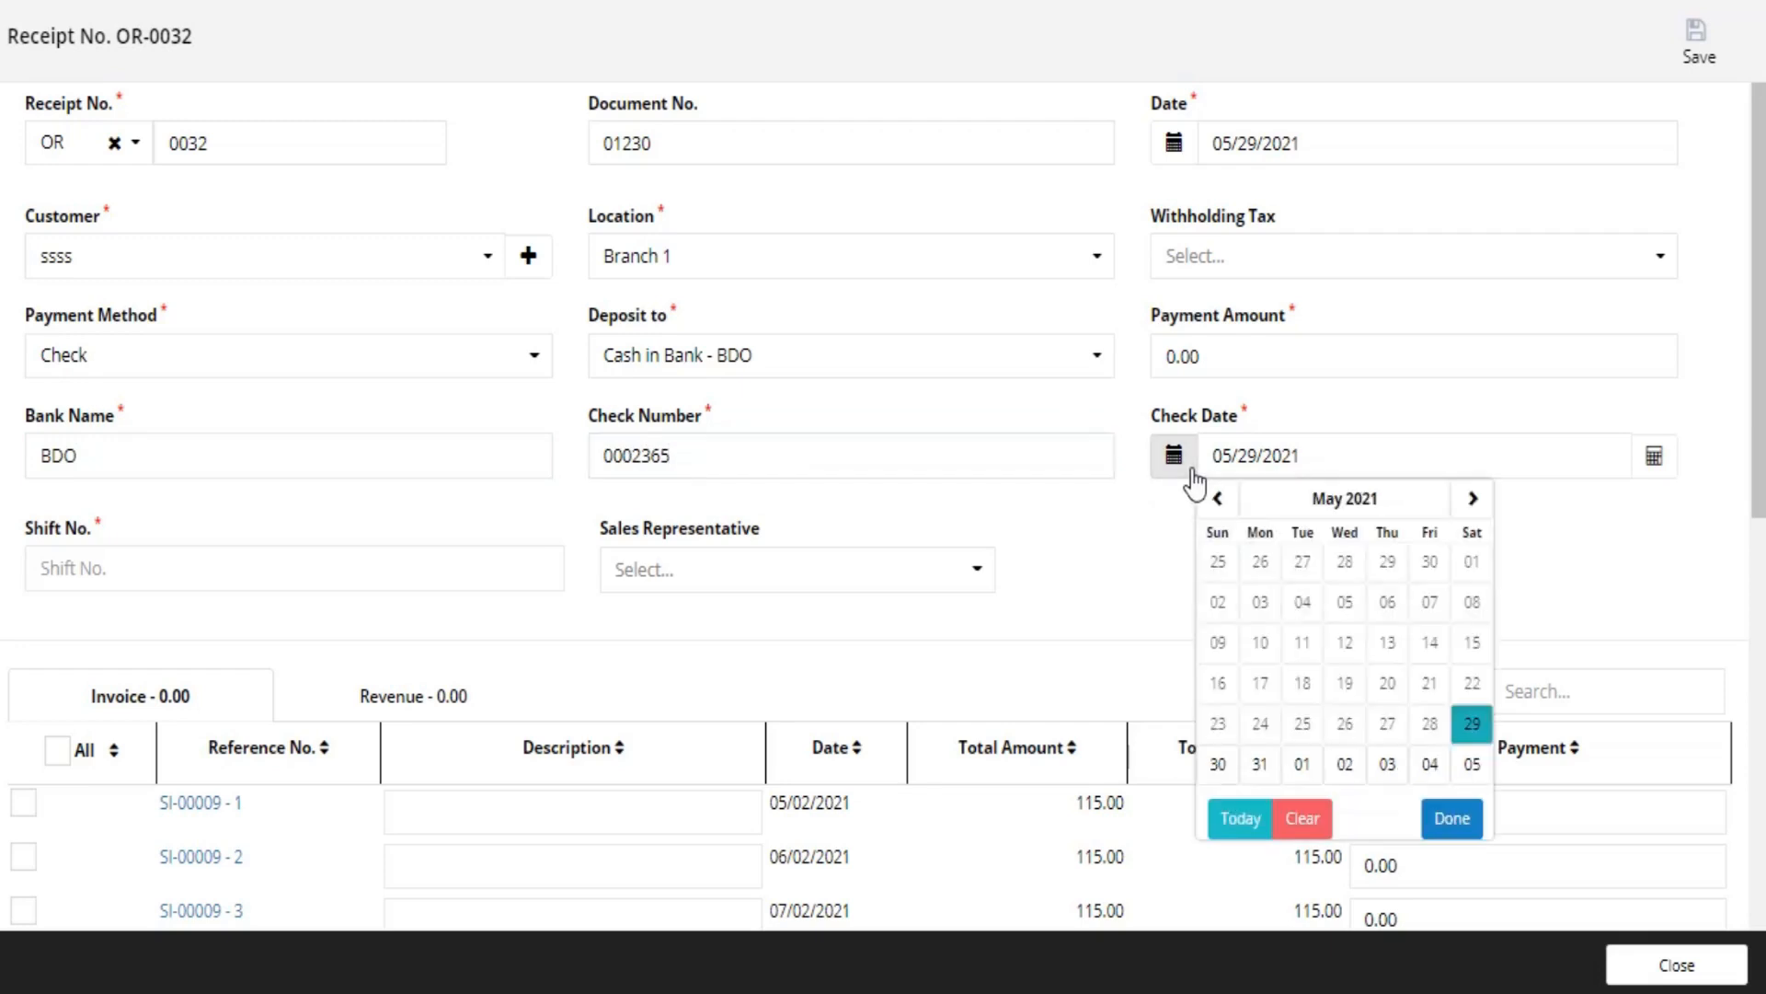
left_click(1472, 726)
Set the shift number to 1 and choose Sample as the sales representative.
left_click(157, 574)
type("1")
left_click(716, 576)
left_click(714, 603)
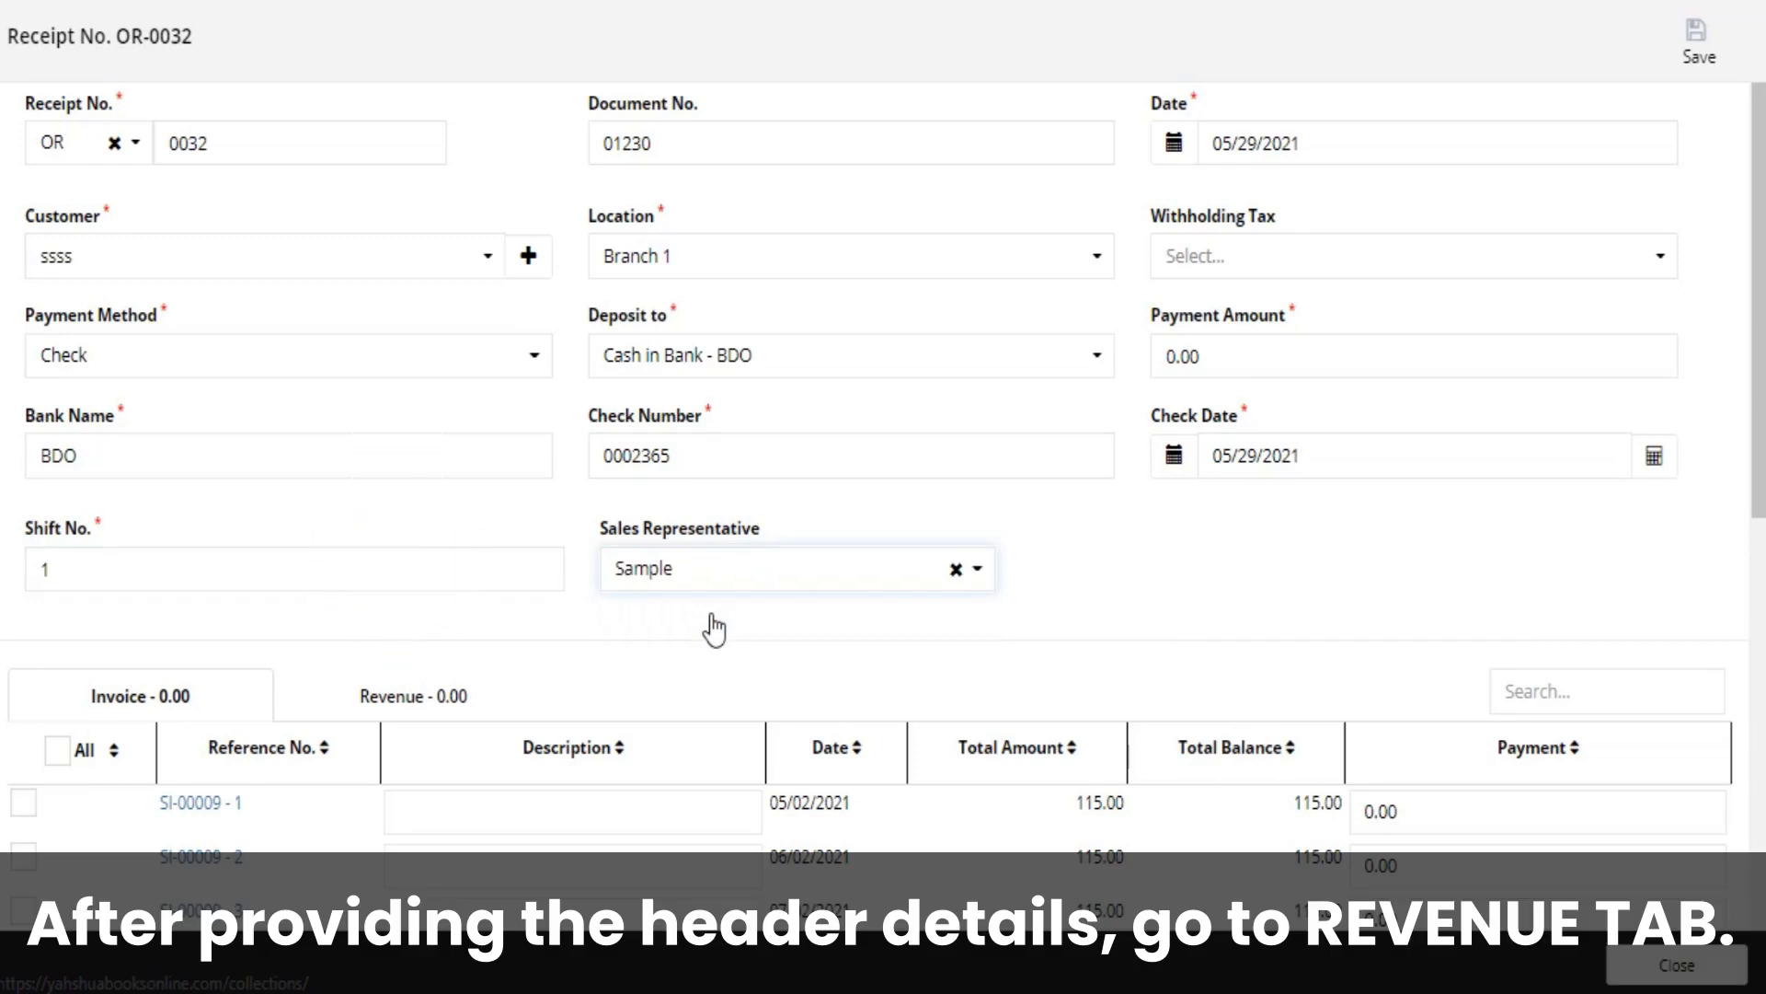
Assign the Advances from Customers account to the first revenue line of the receipt.
scroll(714, 630, "down", 3)
left_click(397, 411)
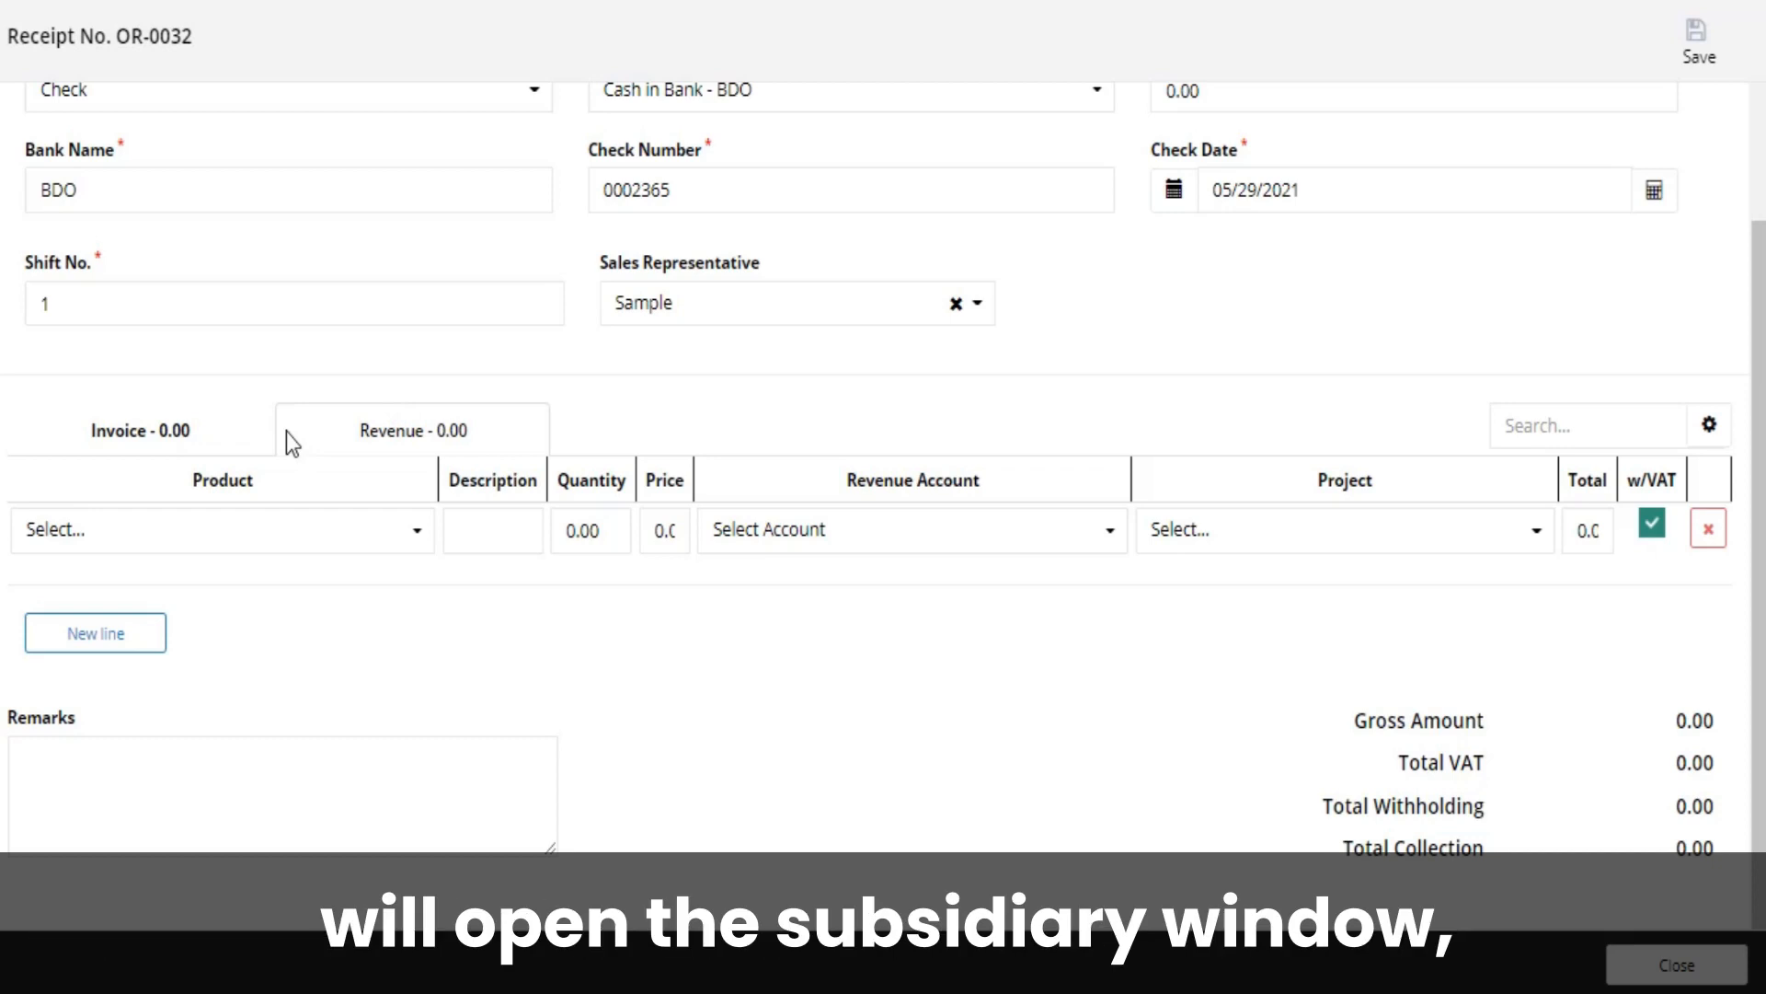
left_click(973, 530)
type("ADVA")
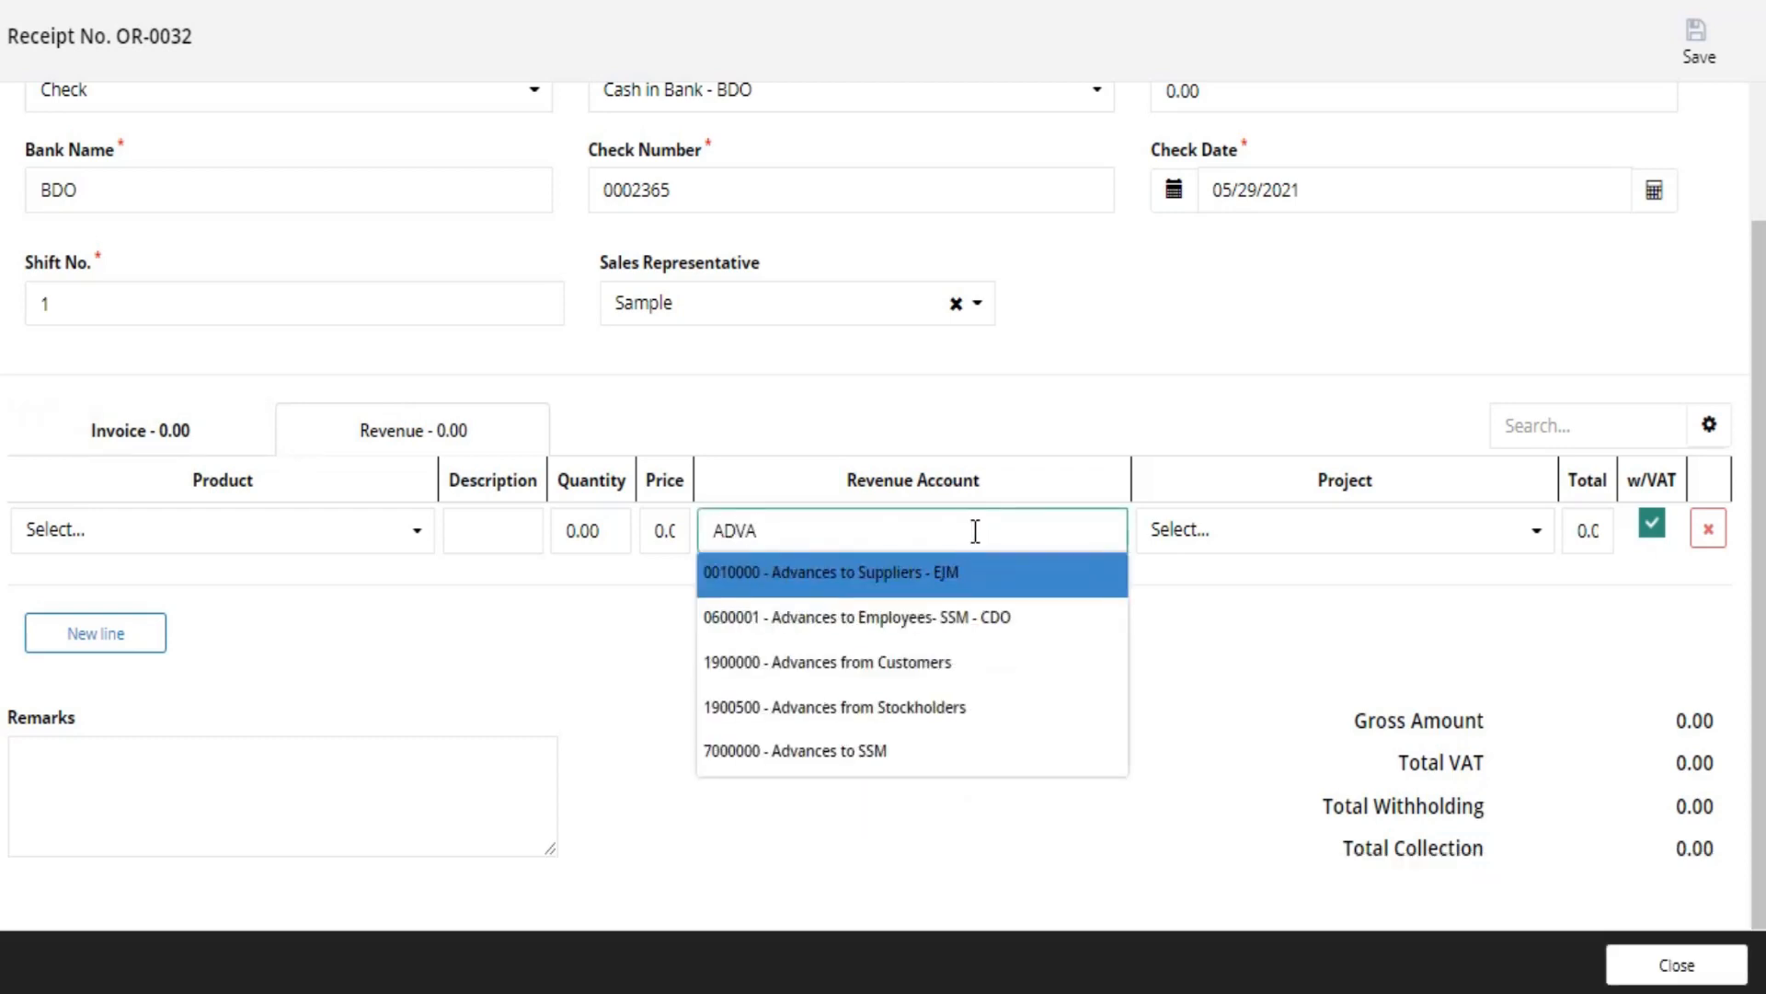
left_click(920, 661)
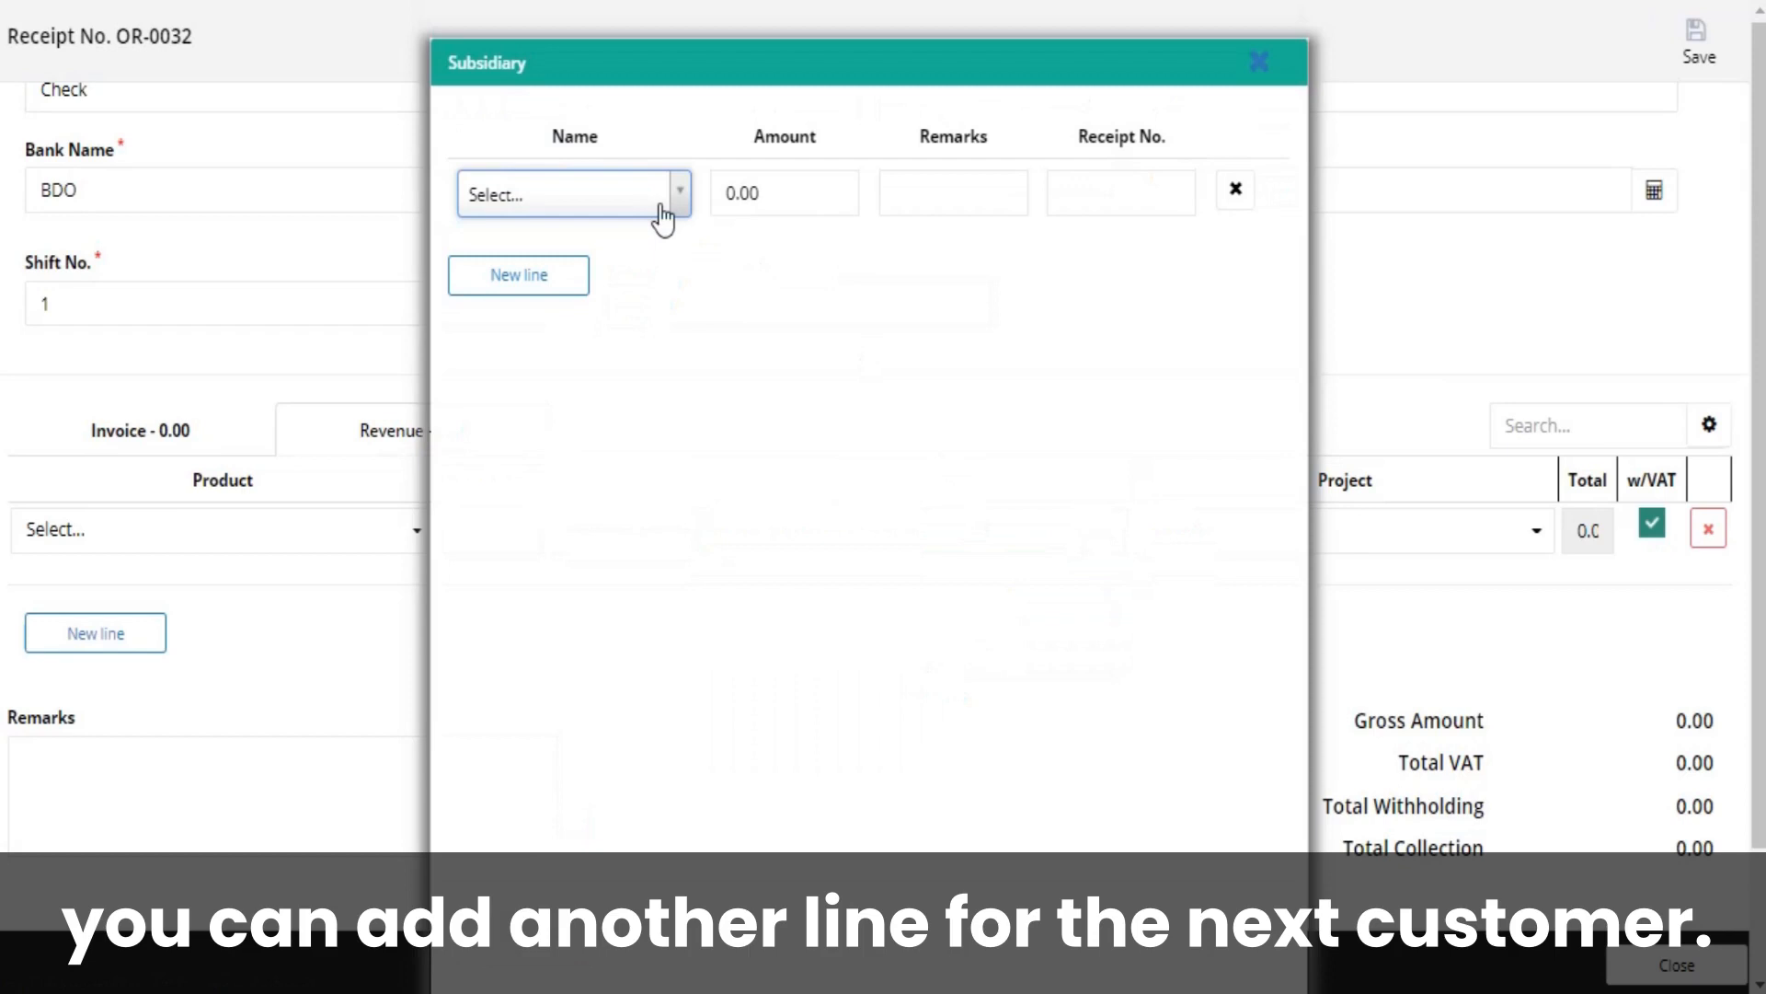
Record a subsidiary amount of 25,000 for the first listed customer, leaving its remarks and receipt number blank, and close the subsidiary window.
left_click(589, 193)
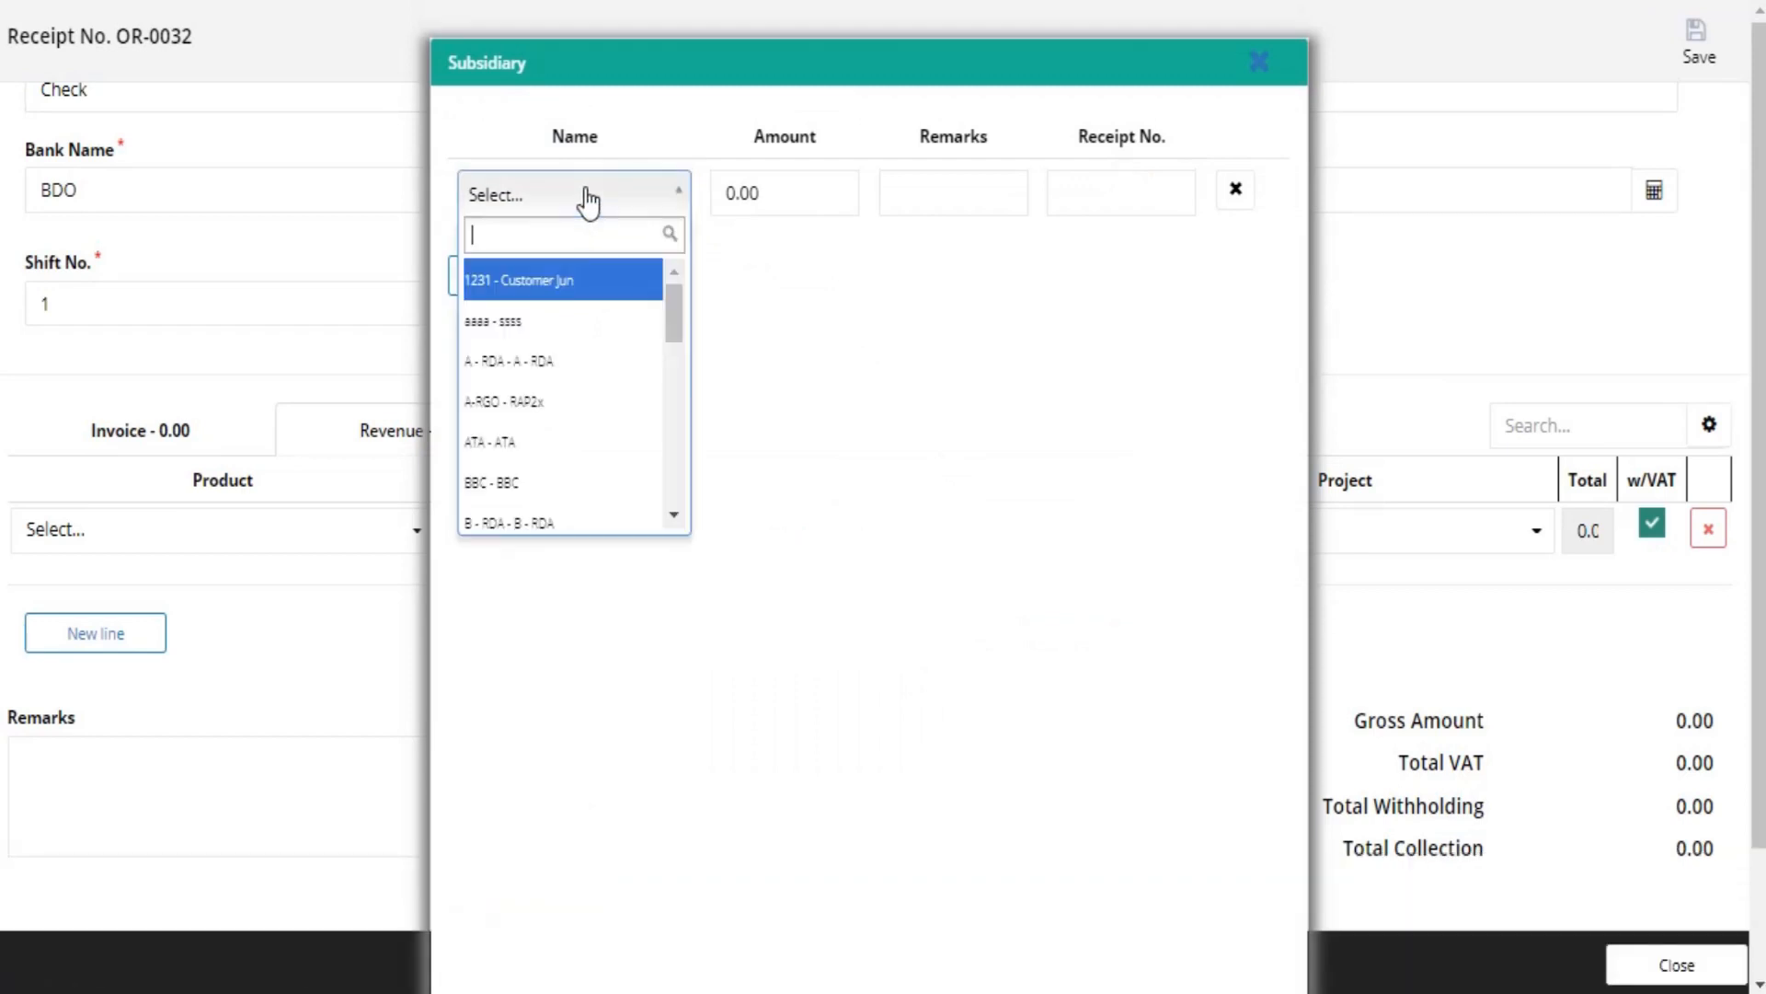
left_click(576, 299)
left_click(809, 196)
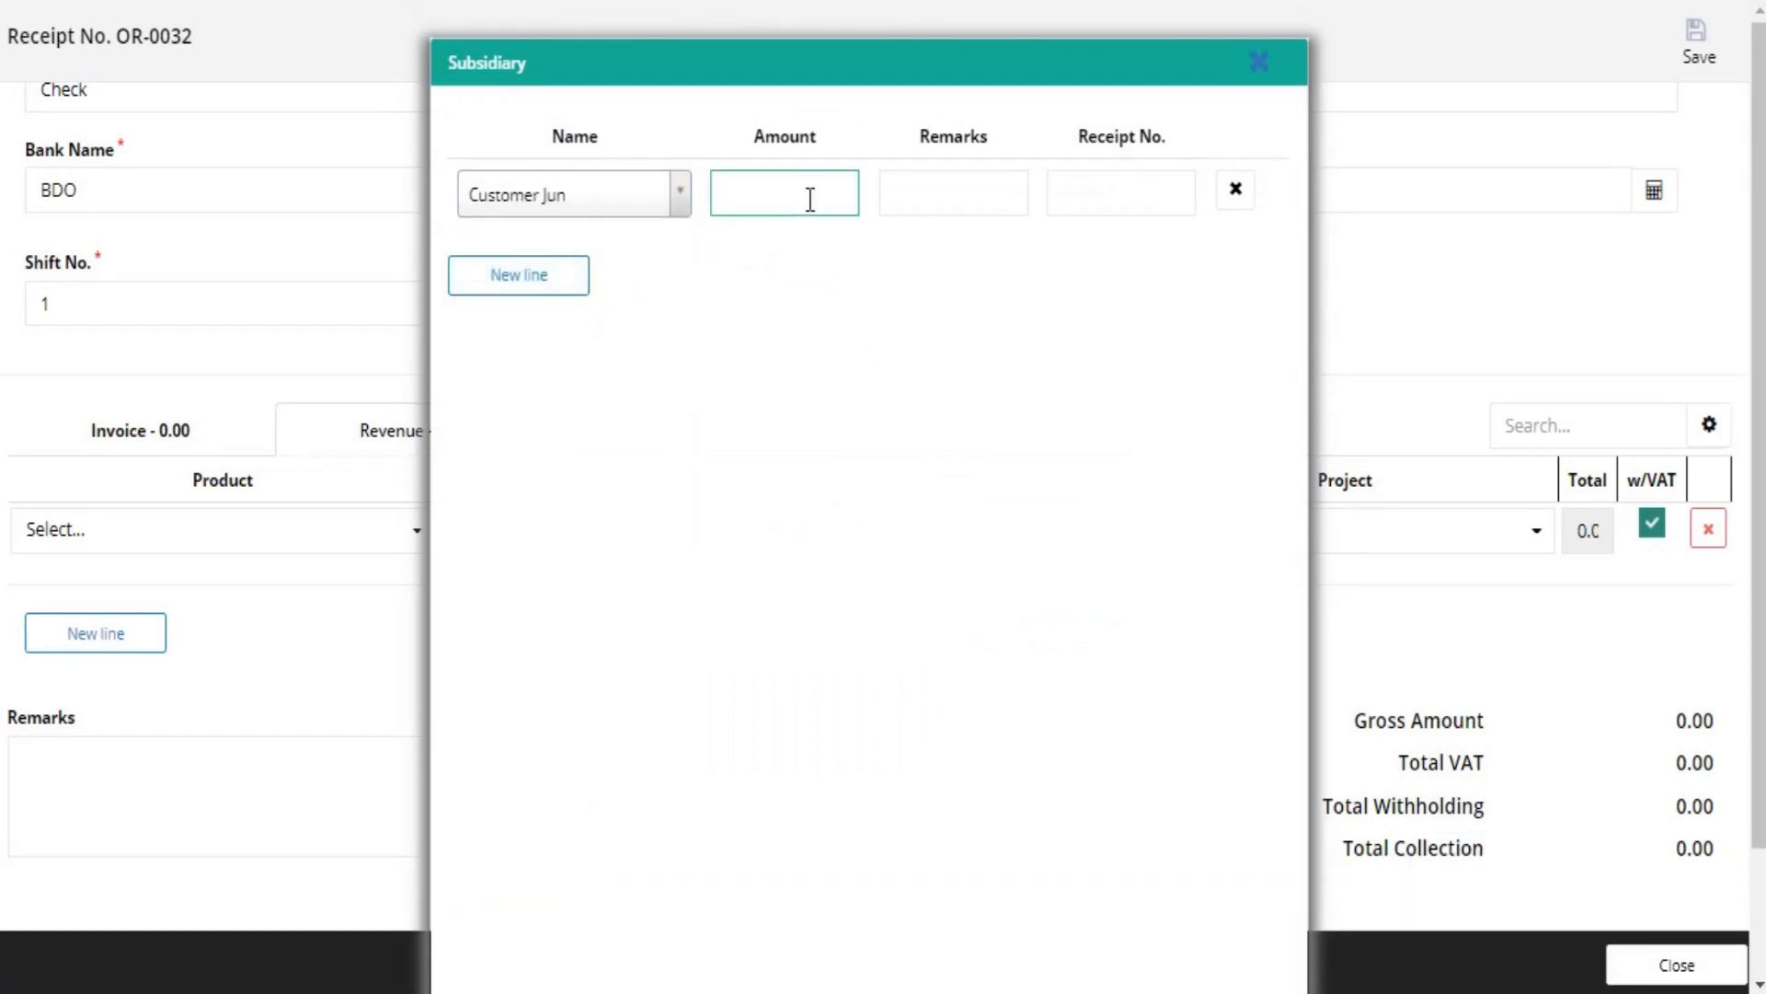
type("25,000")
left_click(909, 268)
left_click(957, 193)
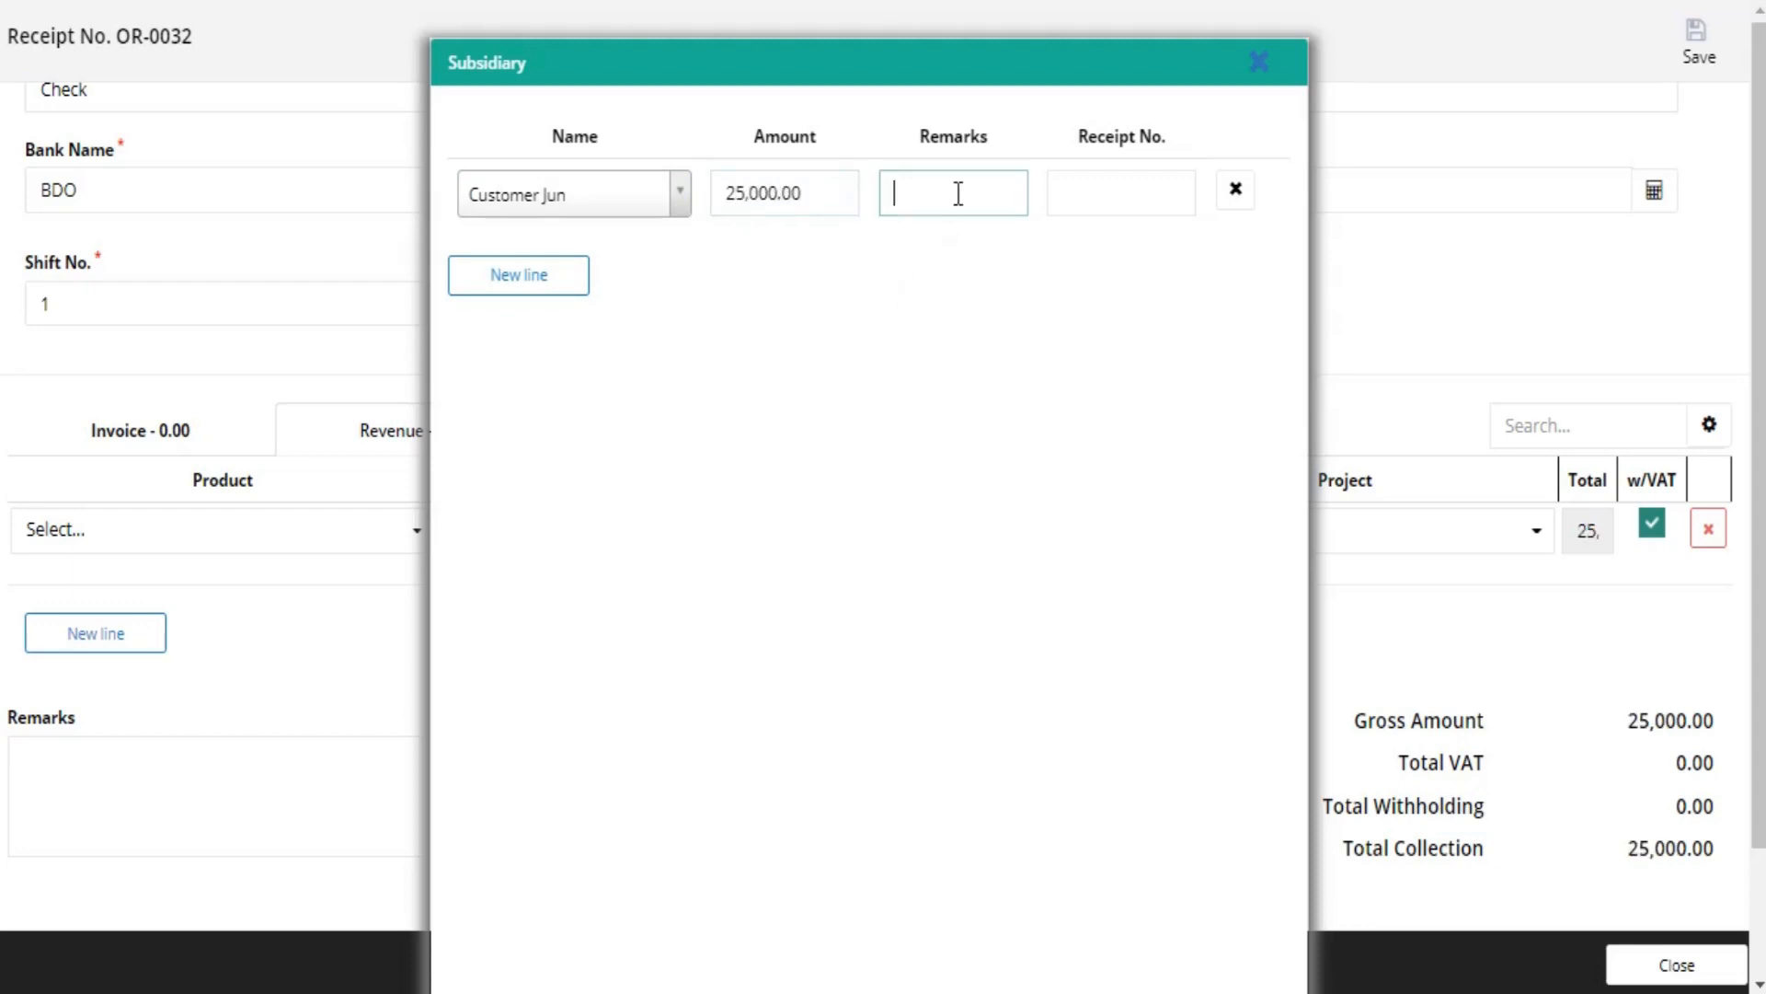
left_click(1152, 198)
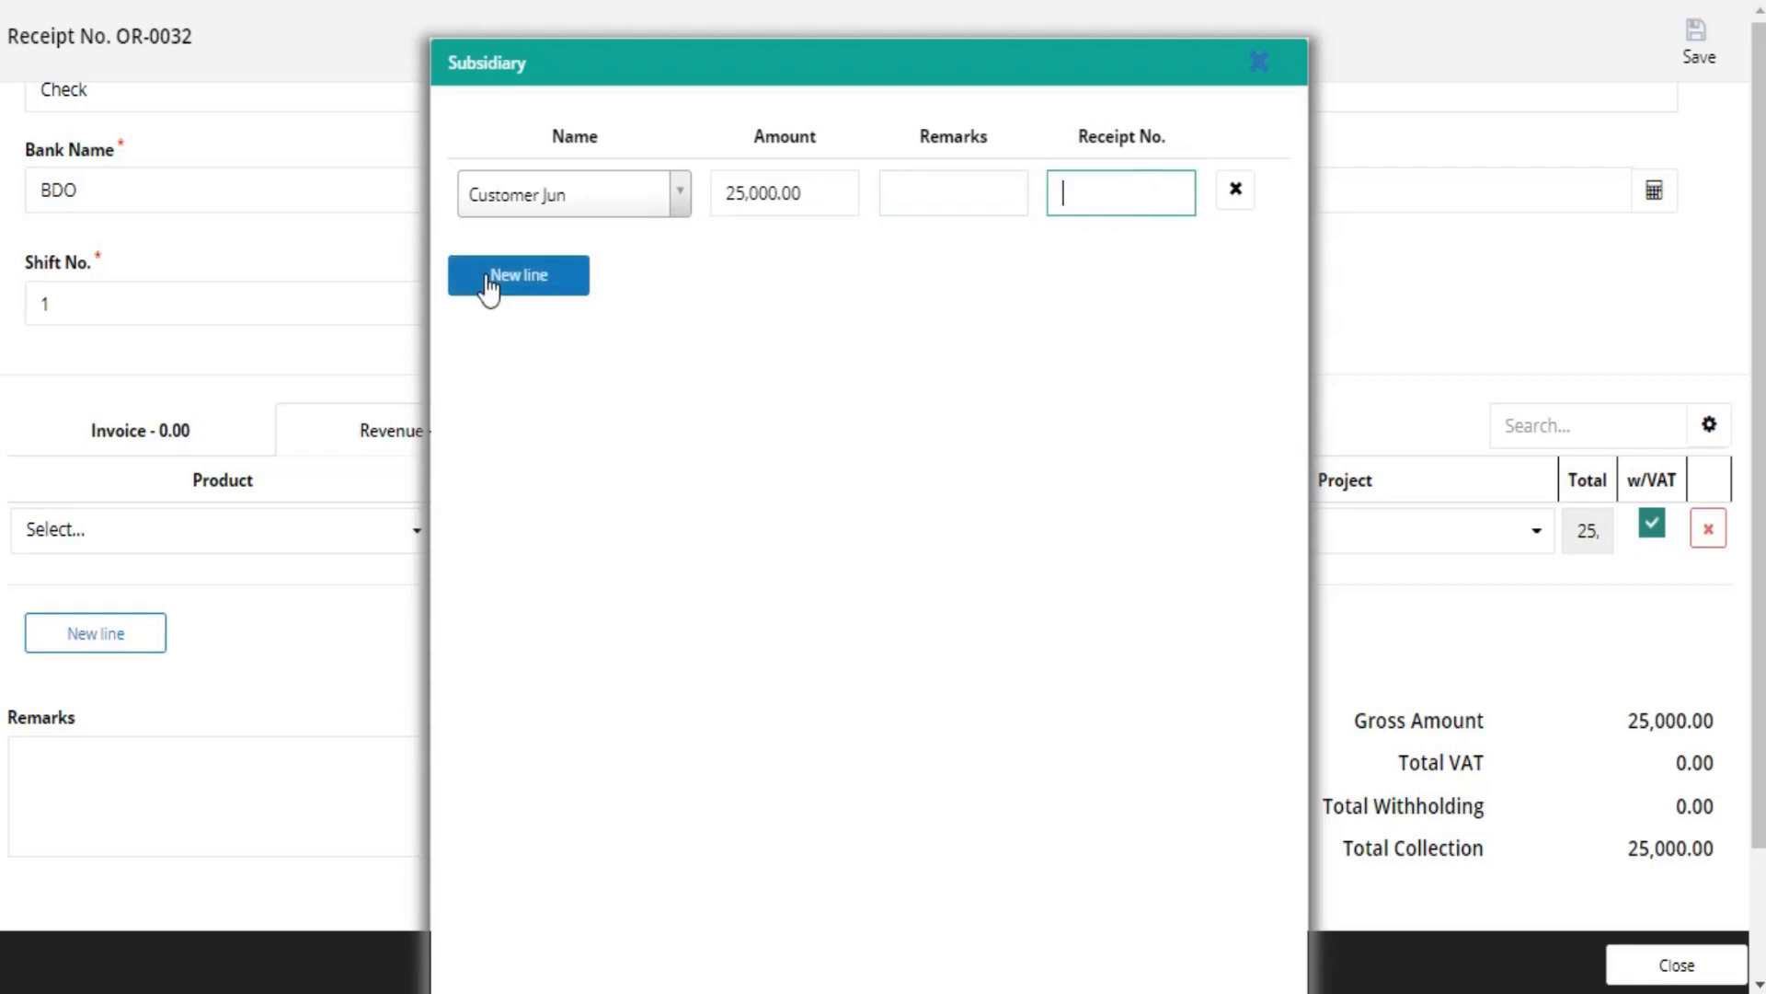
scroll(506, 378, "down", 2)
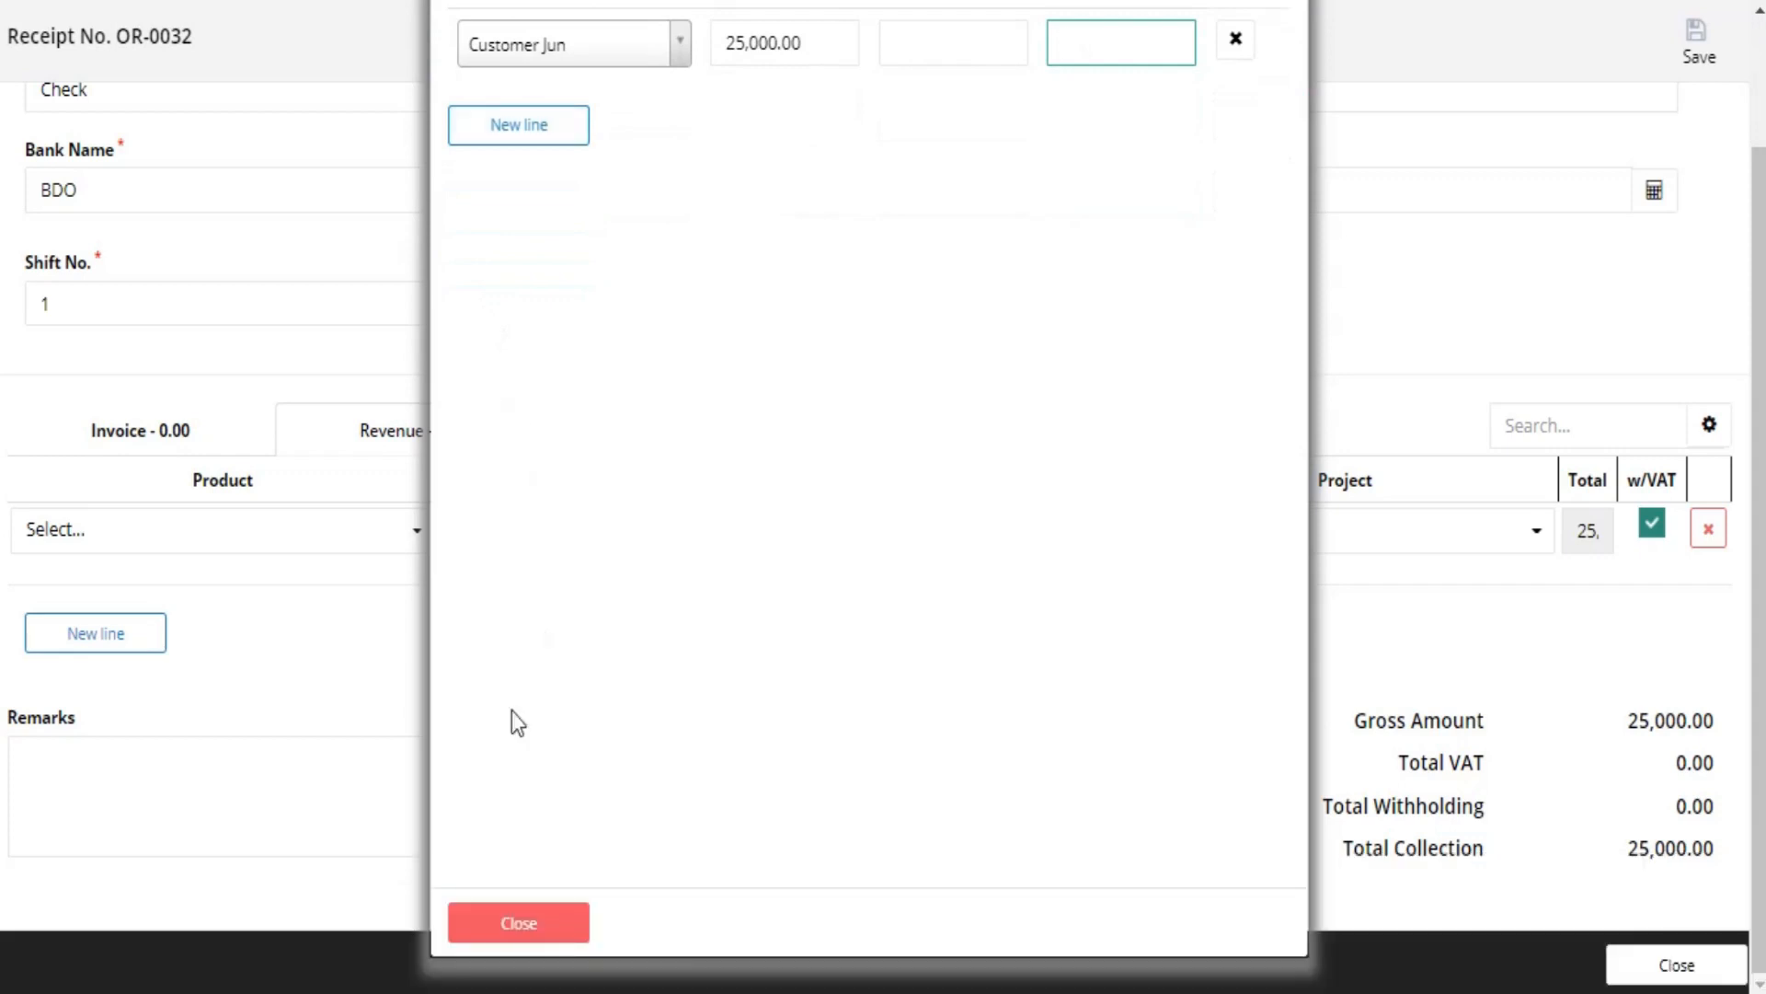
left_click(509, 929)
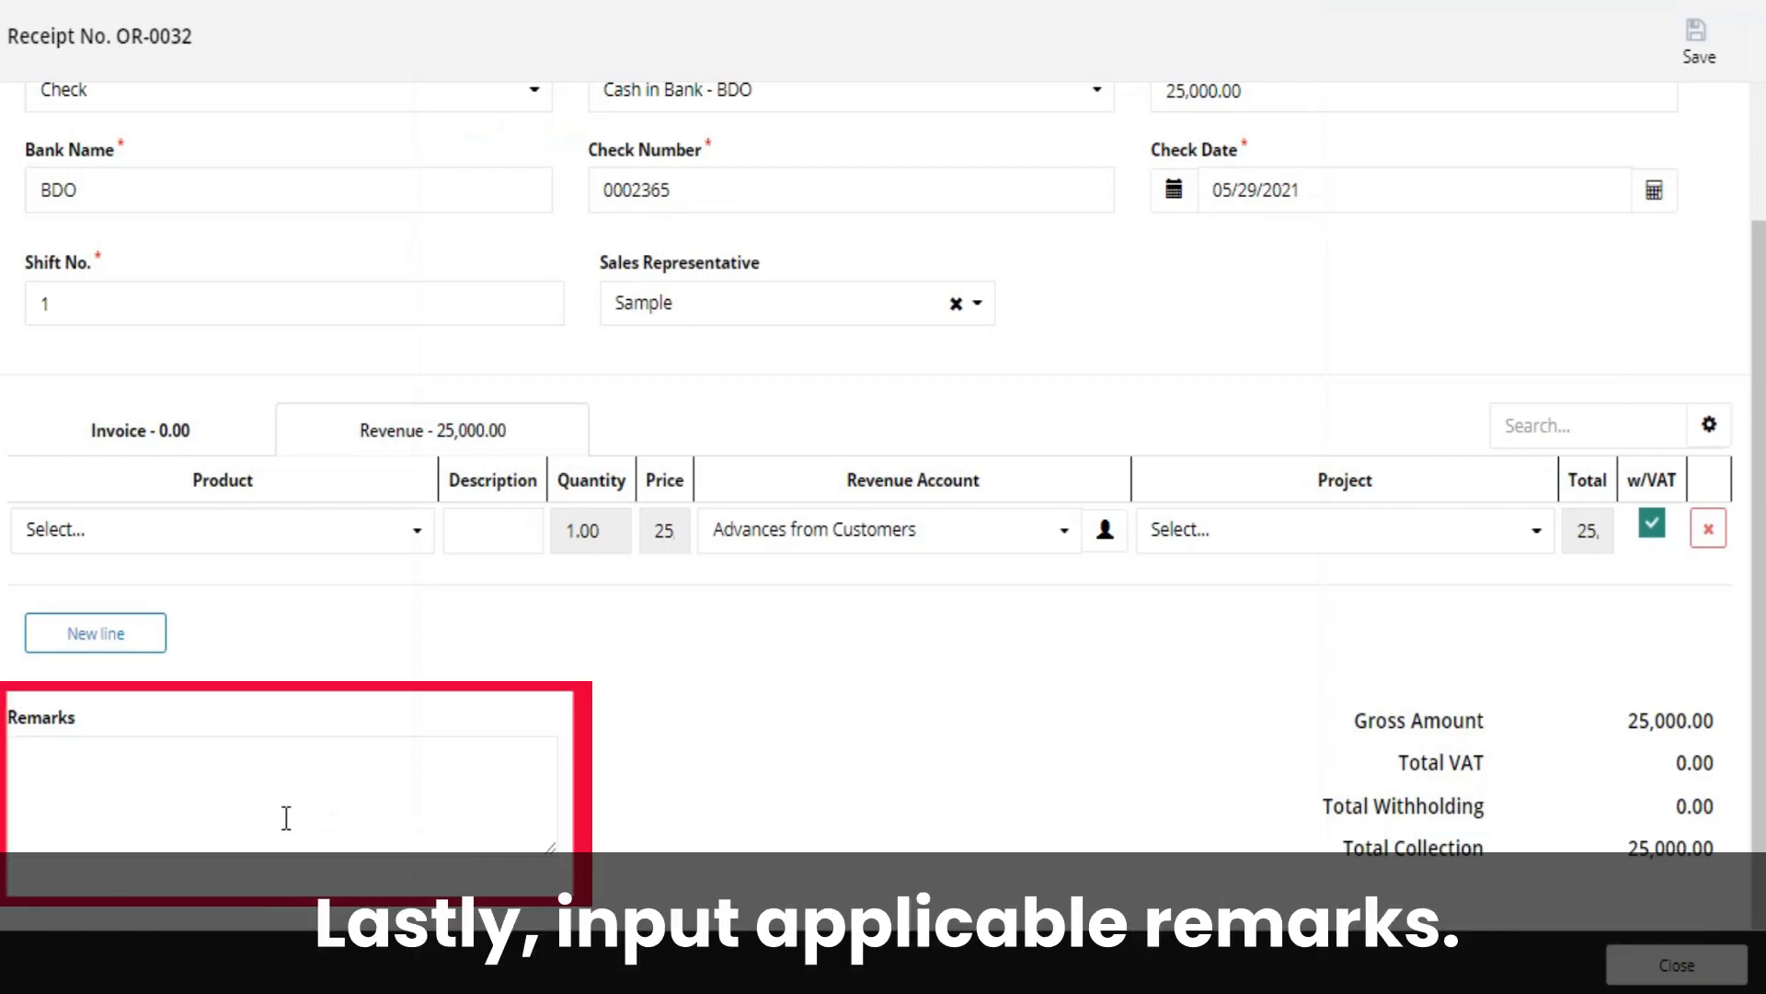
Enter "Advances" as the receipt's remarks, and save and close the receipt.
left_click(234, 804)
type("Advances")
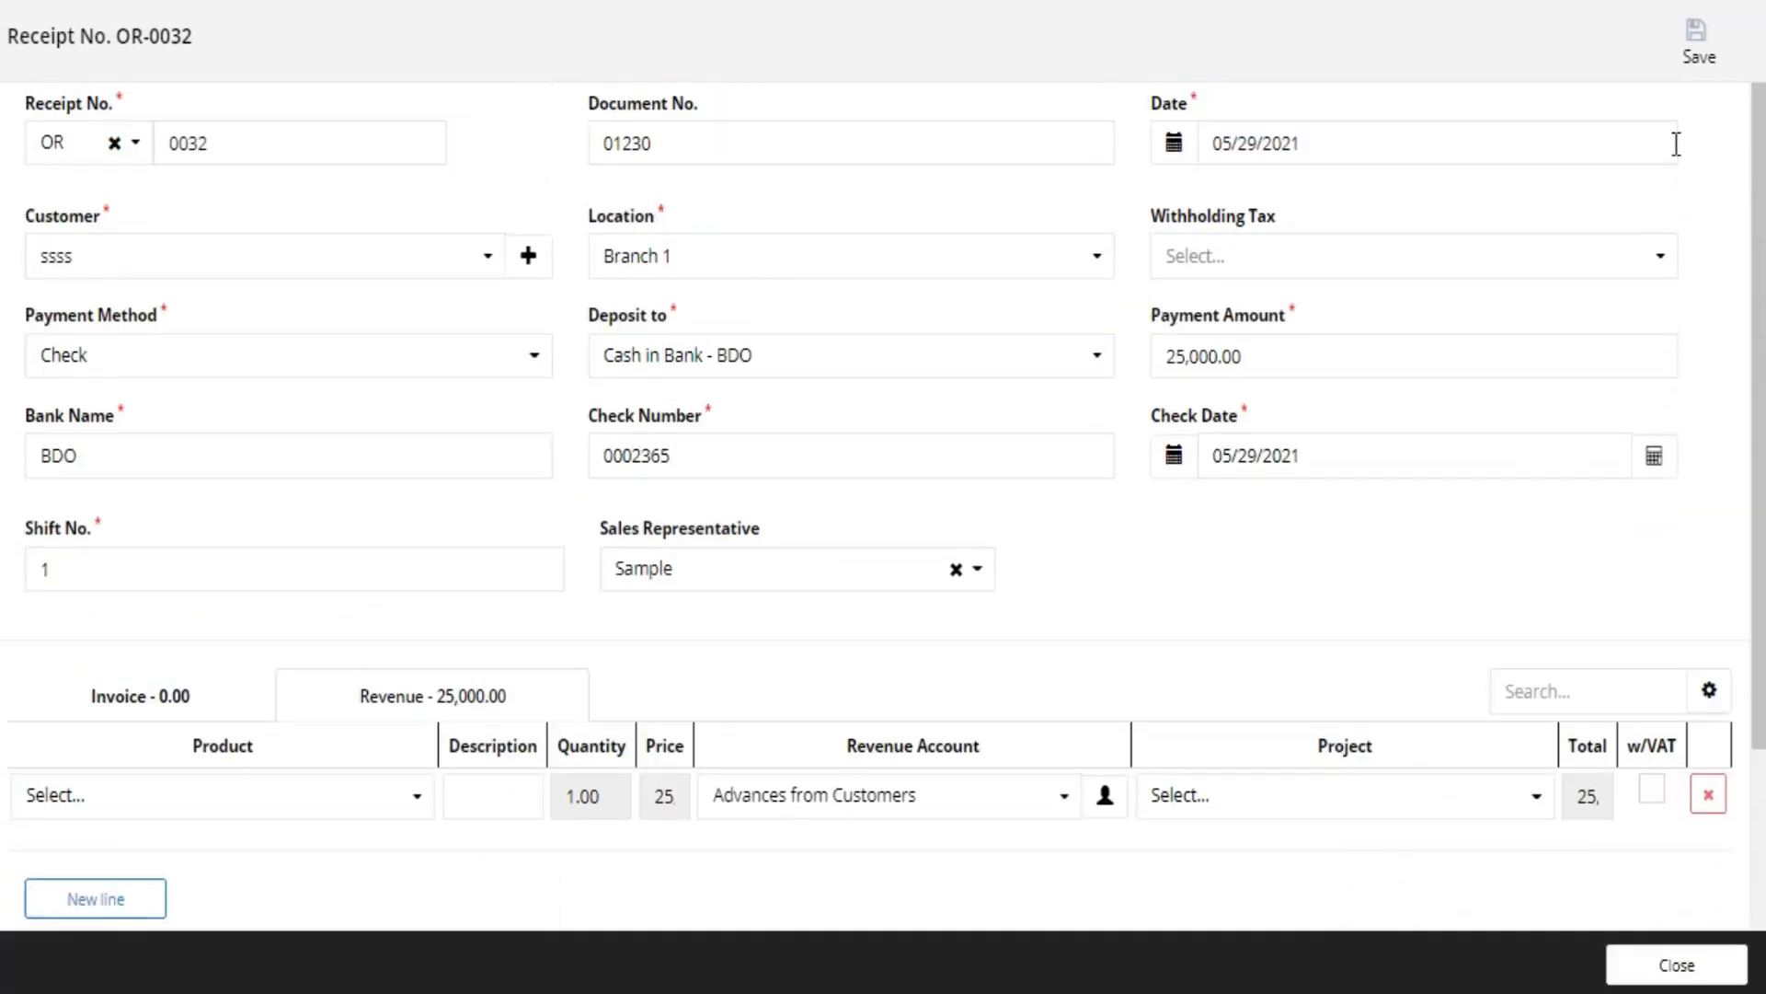
left_click(1695, 42)
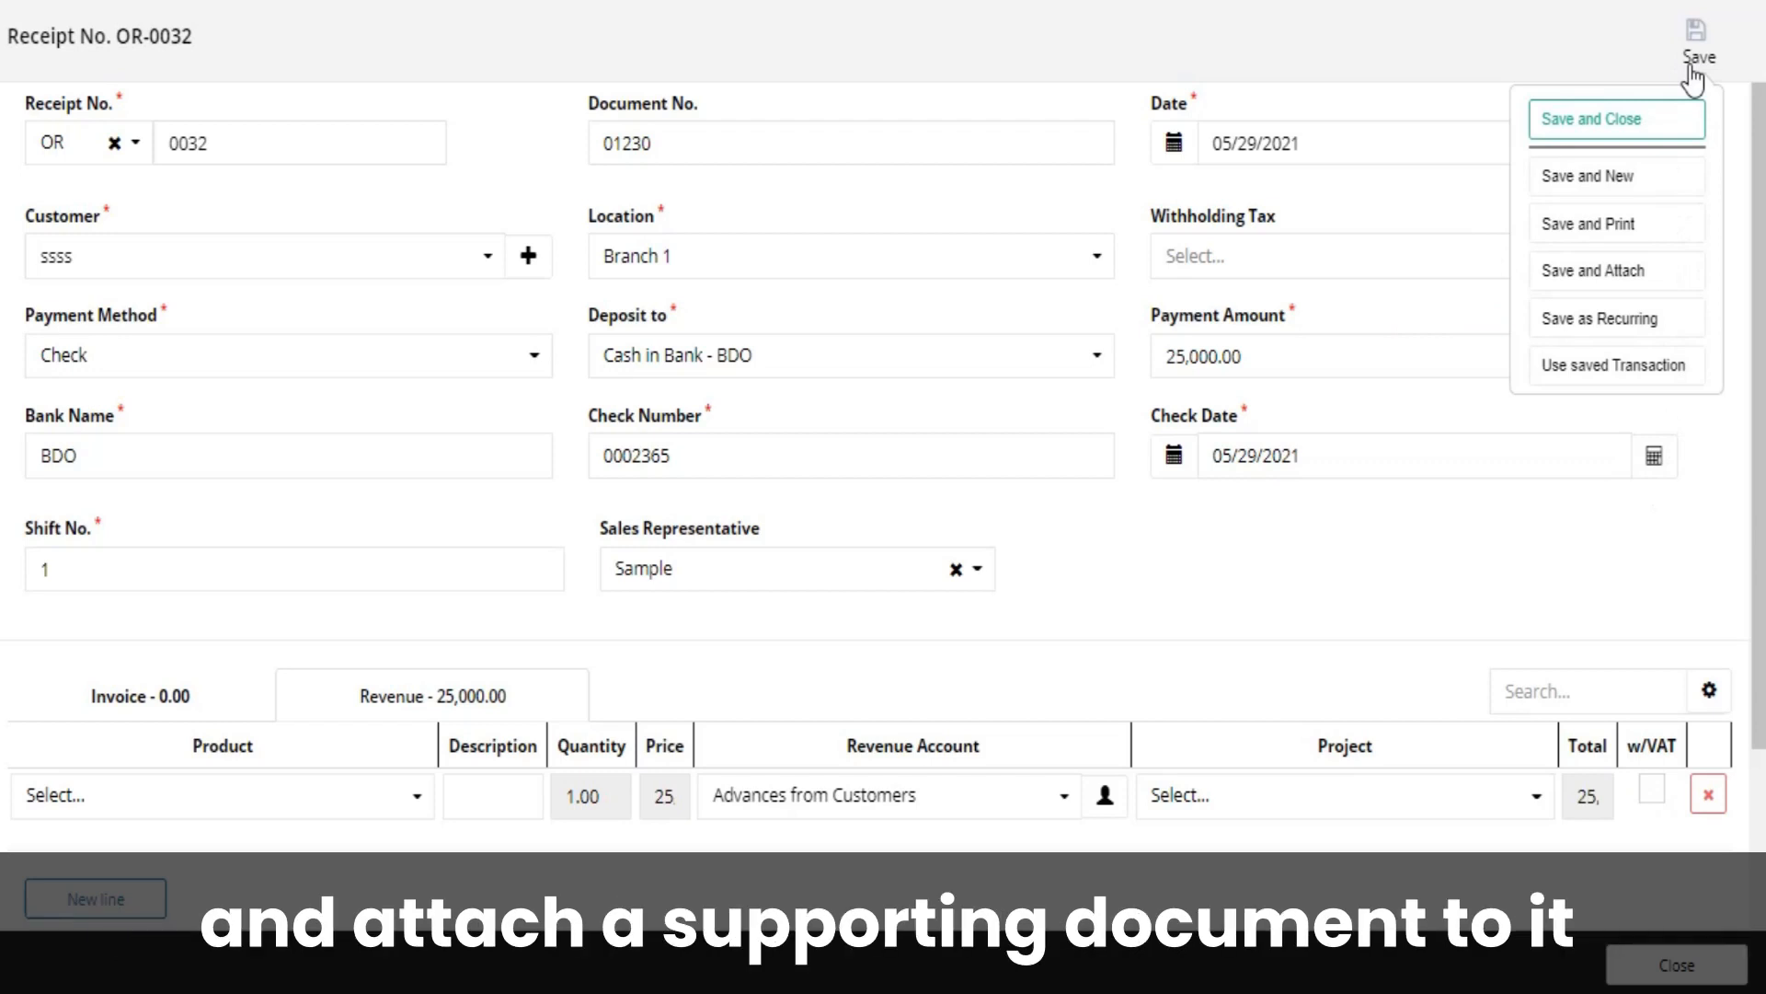
left_click(1680, 120)
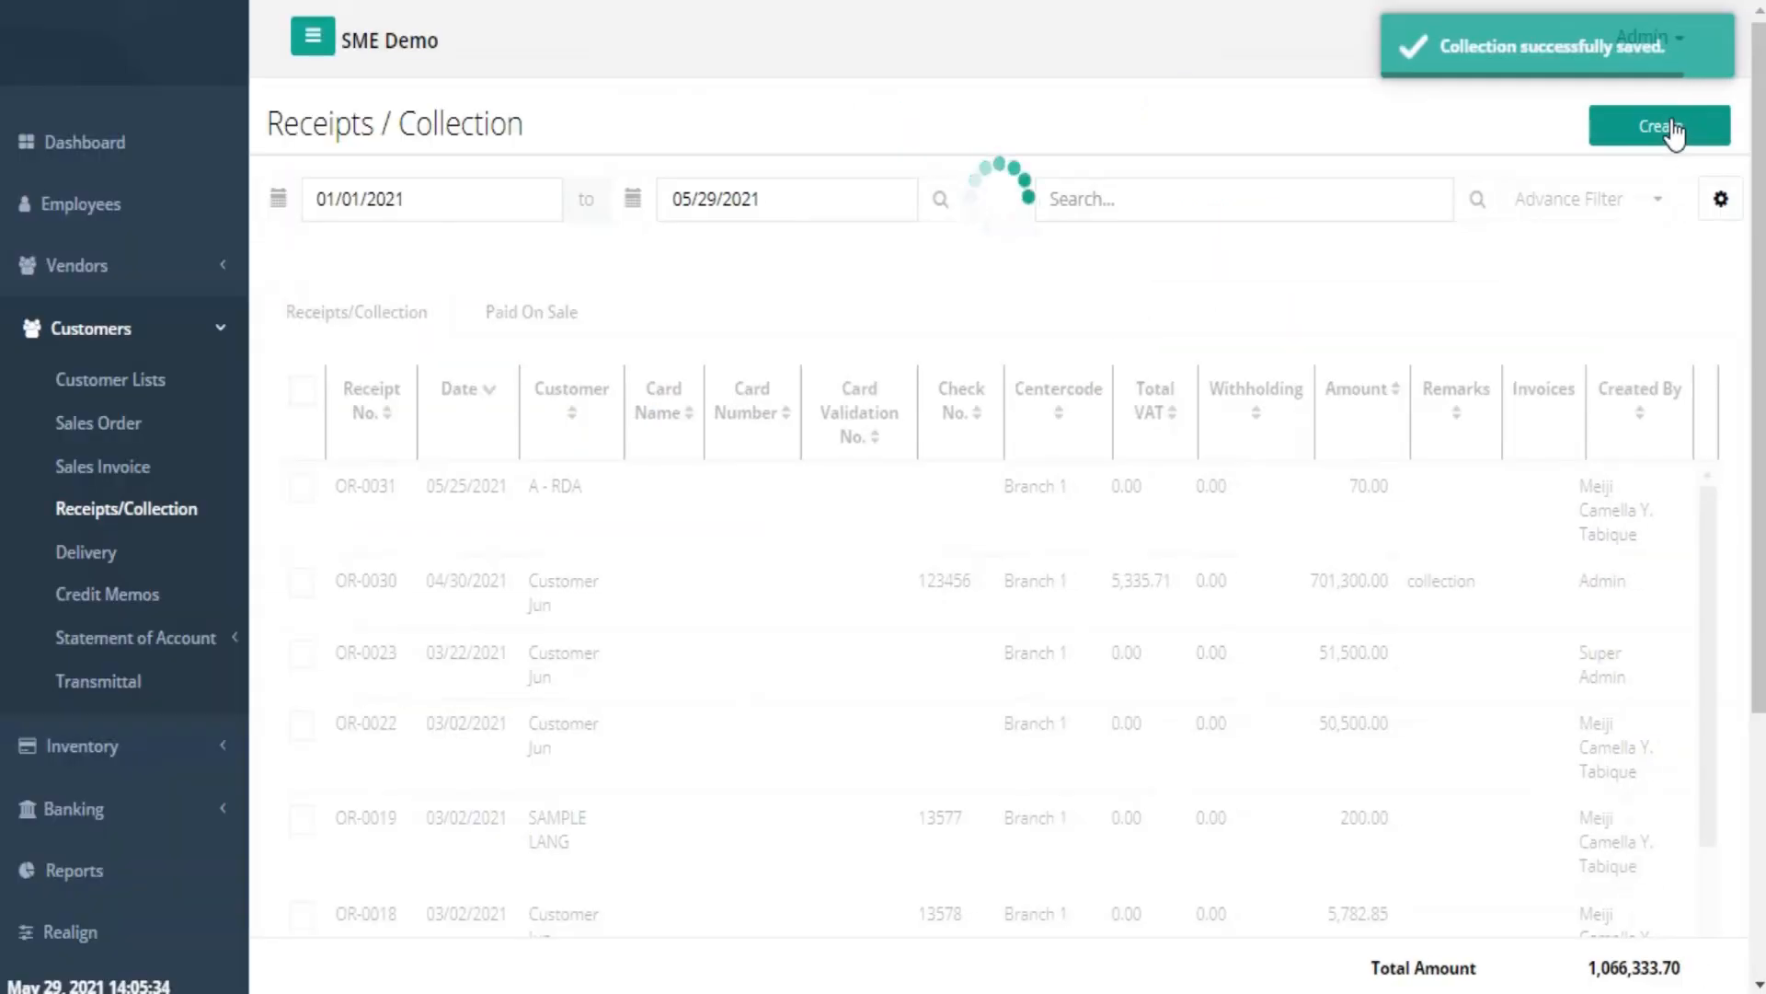